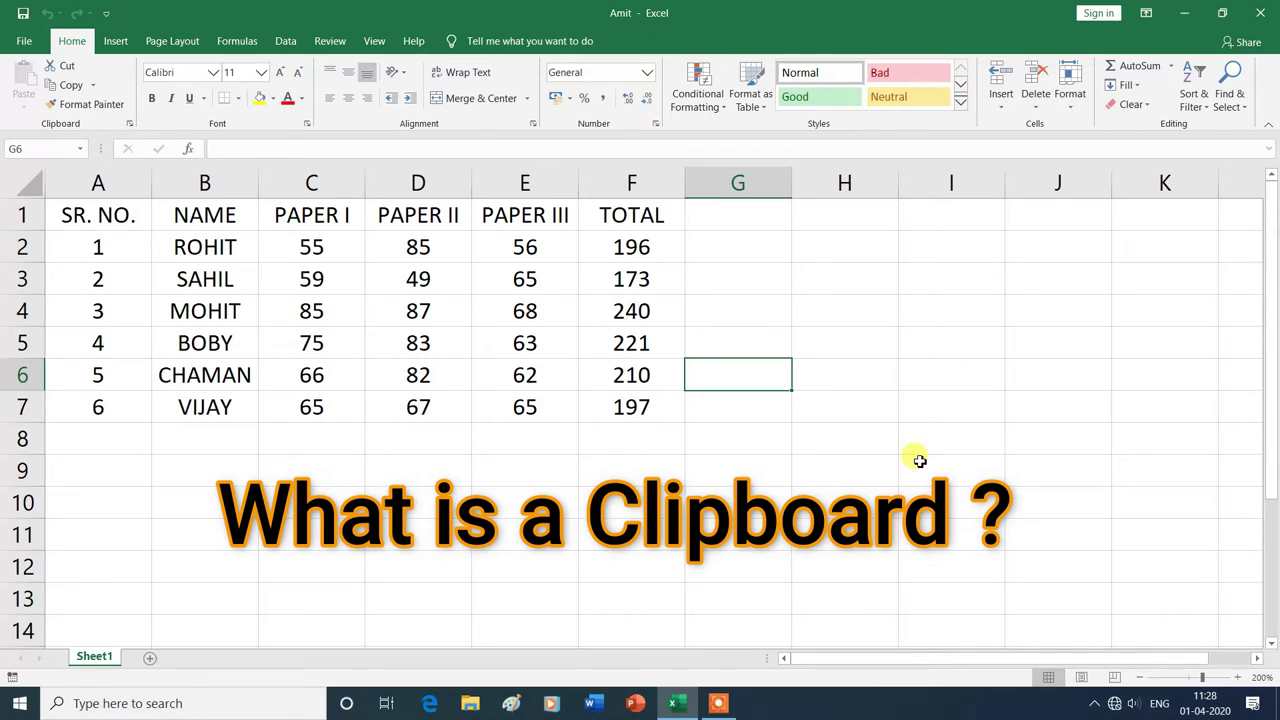
Open the Office Clipboard pane and copy the header row A1:F1 into it
click(768, 408)
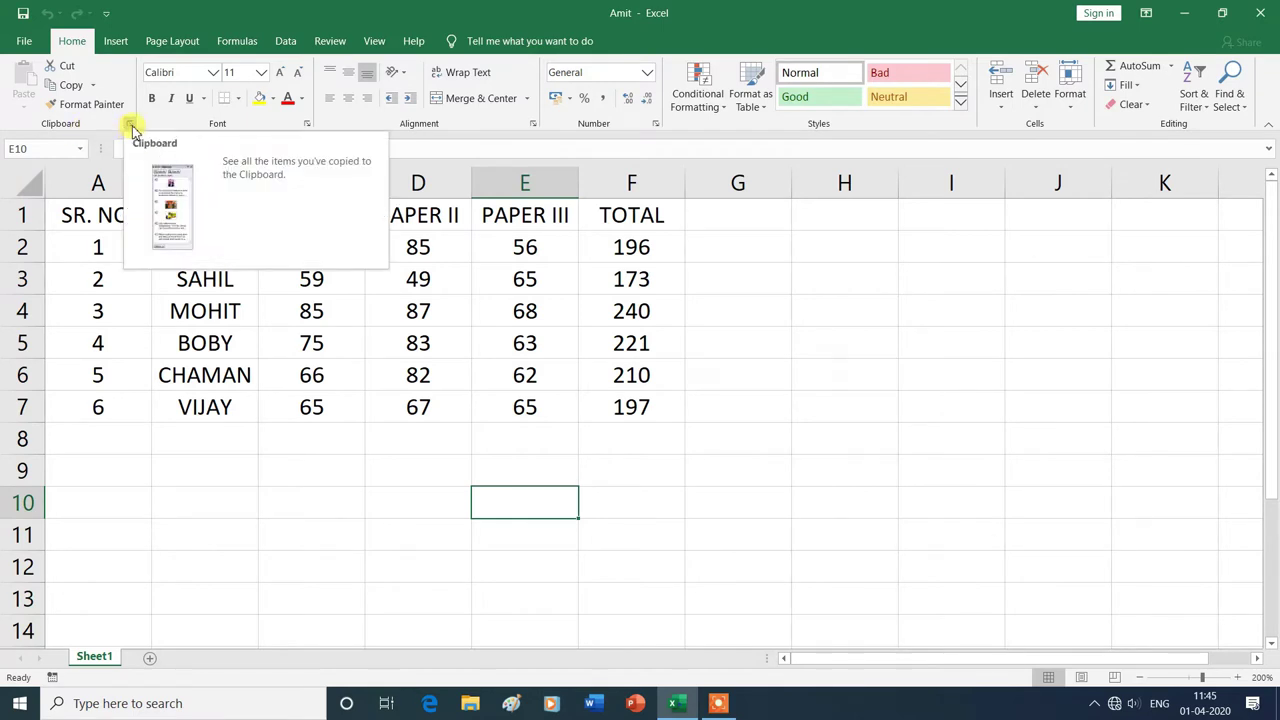
click(130, 124)
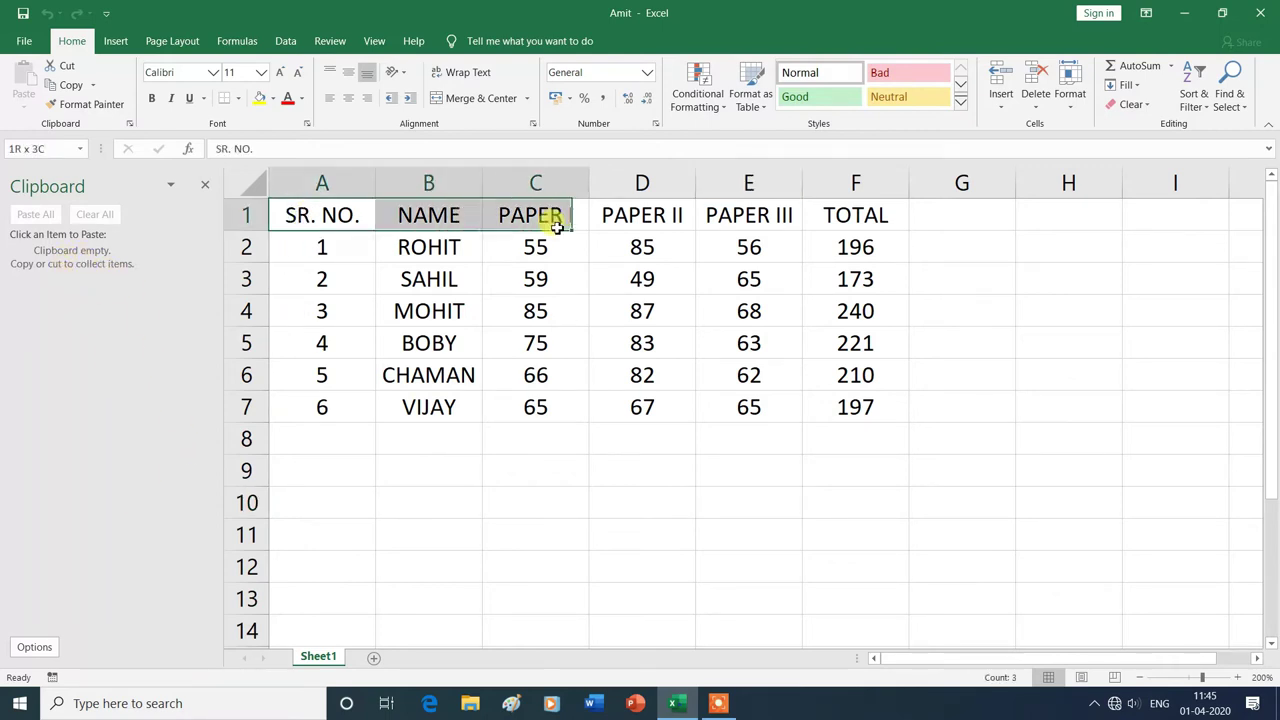
drag(295, 215, 826, 223)
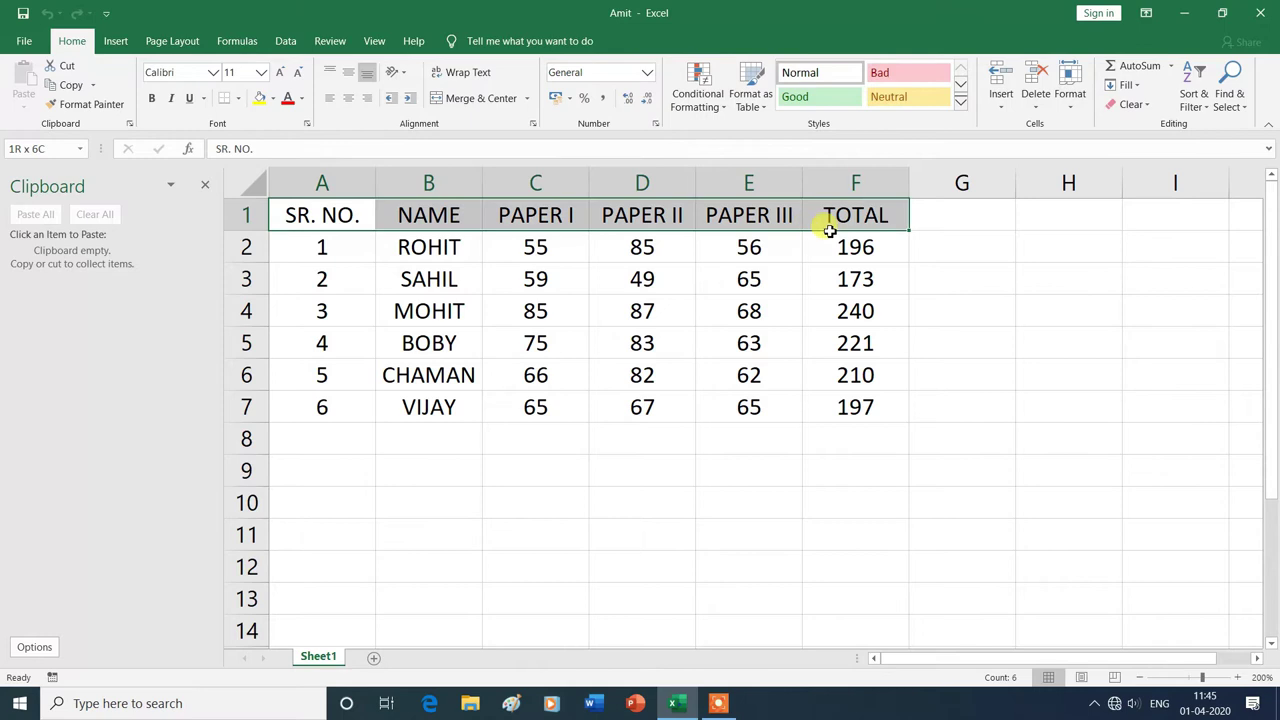
click(68, 86)
Copy the VIJAY, CHAMAN and MOHIT rows into the clipboard collection one by one
mouse_move(322, 408)
mouse_down()
mouse_move(776, 420)
mouse_move(862, 407)
mouse_up()
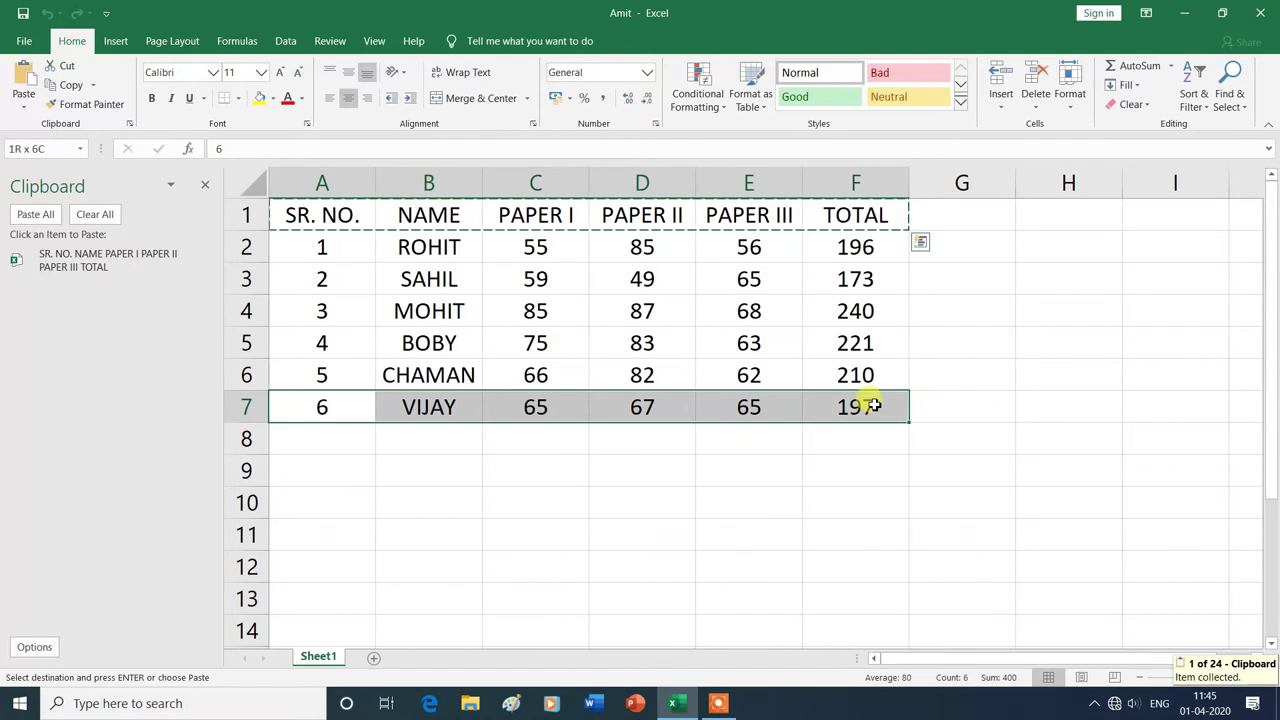
click(86, 87)
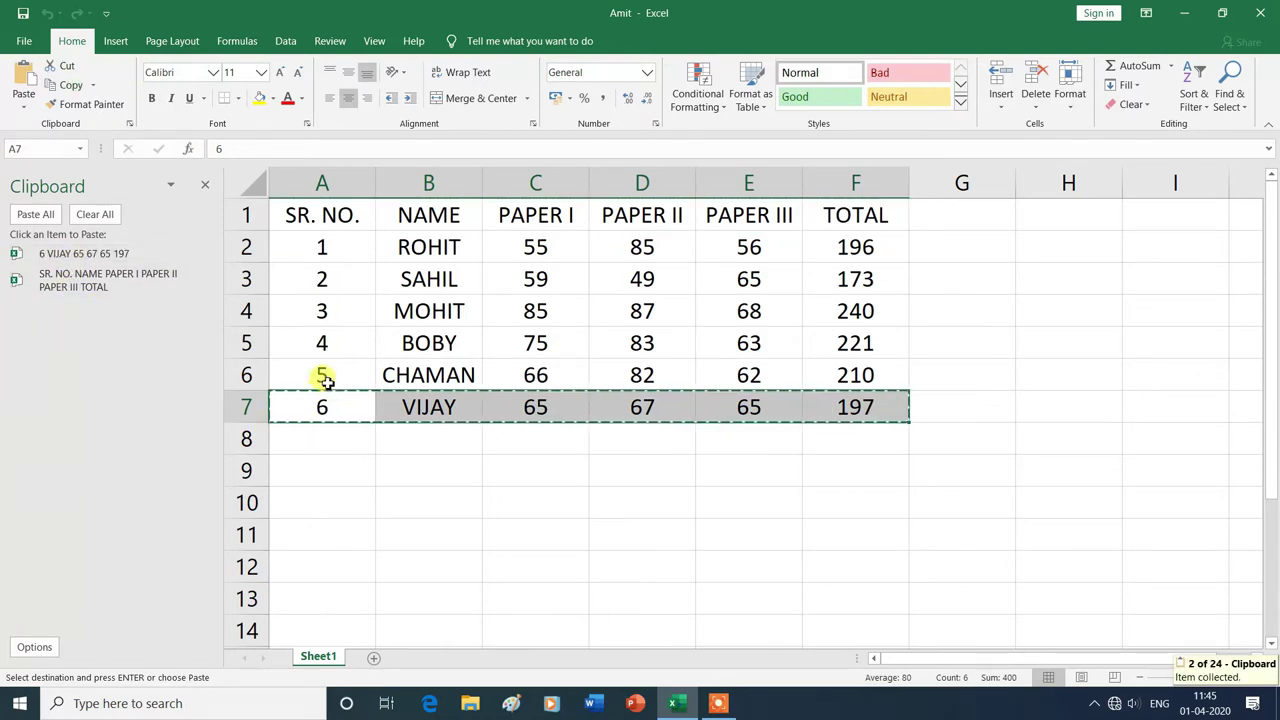
drag(322, 372, 840, 370)
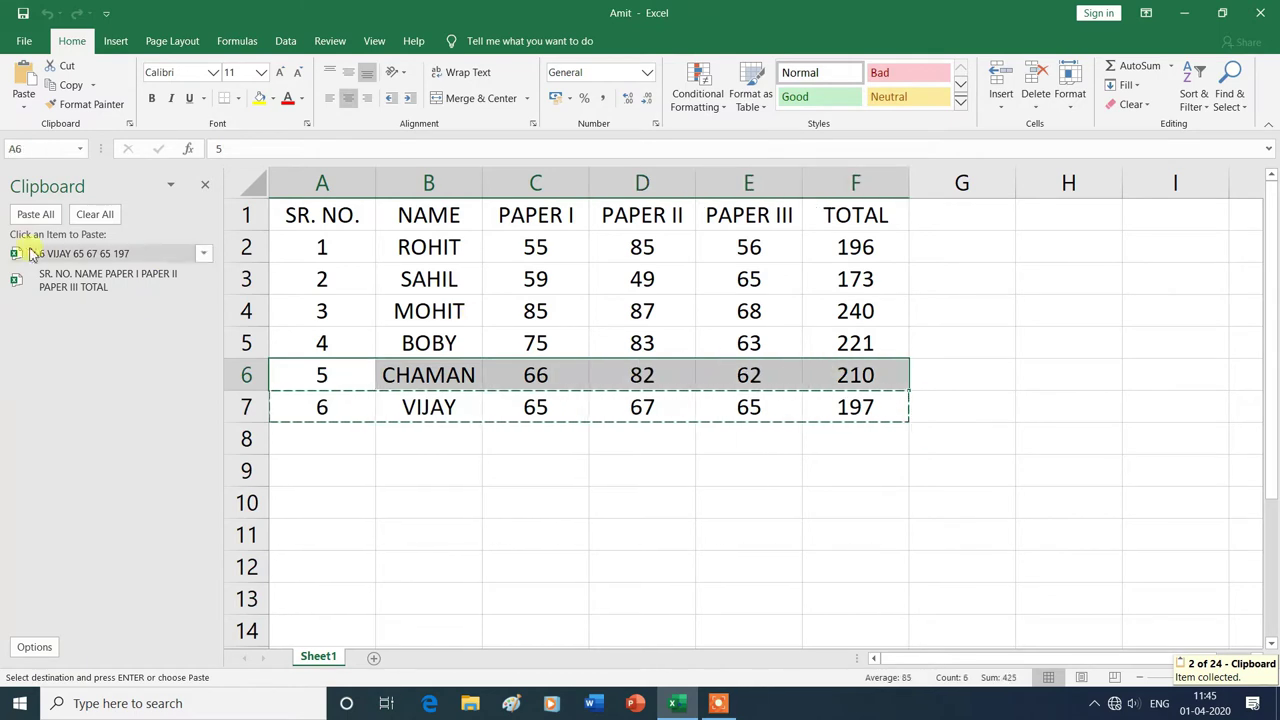
click(68, 88)
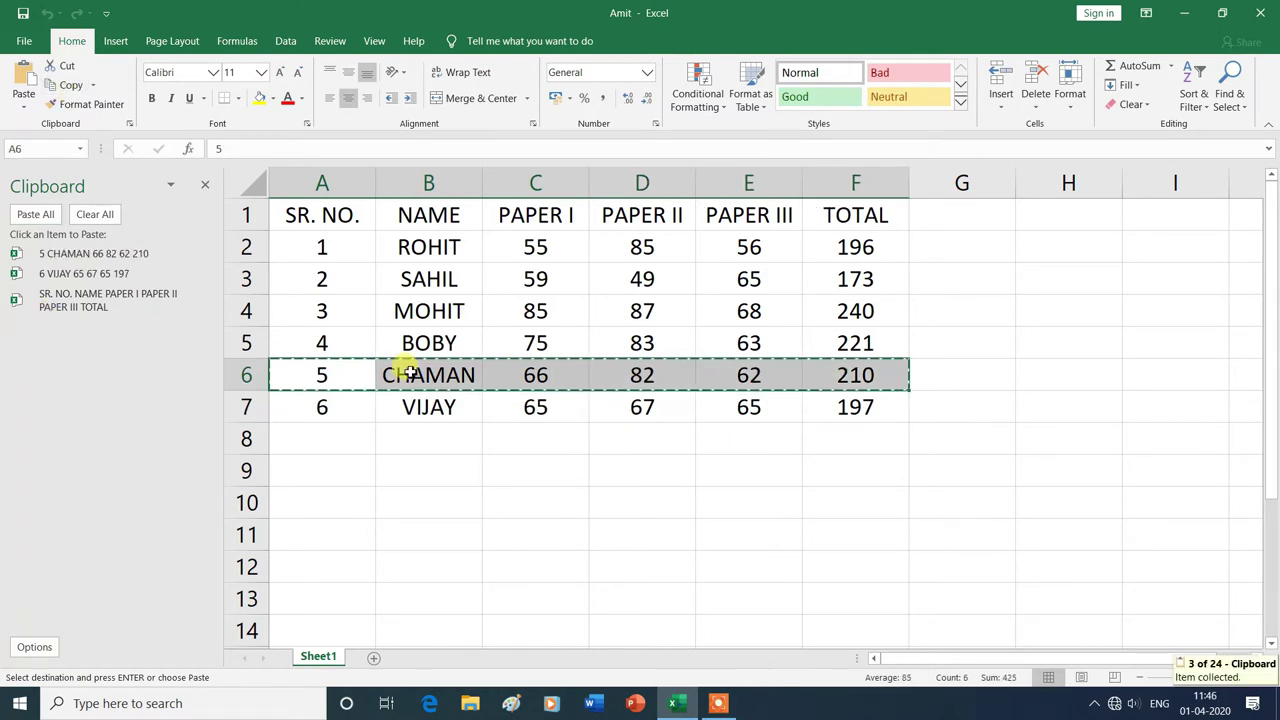
drag(318, 311, 787, 305)
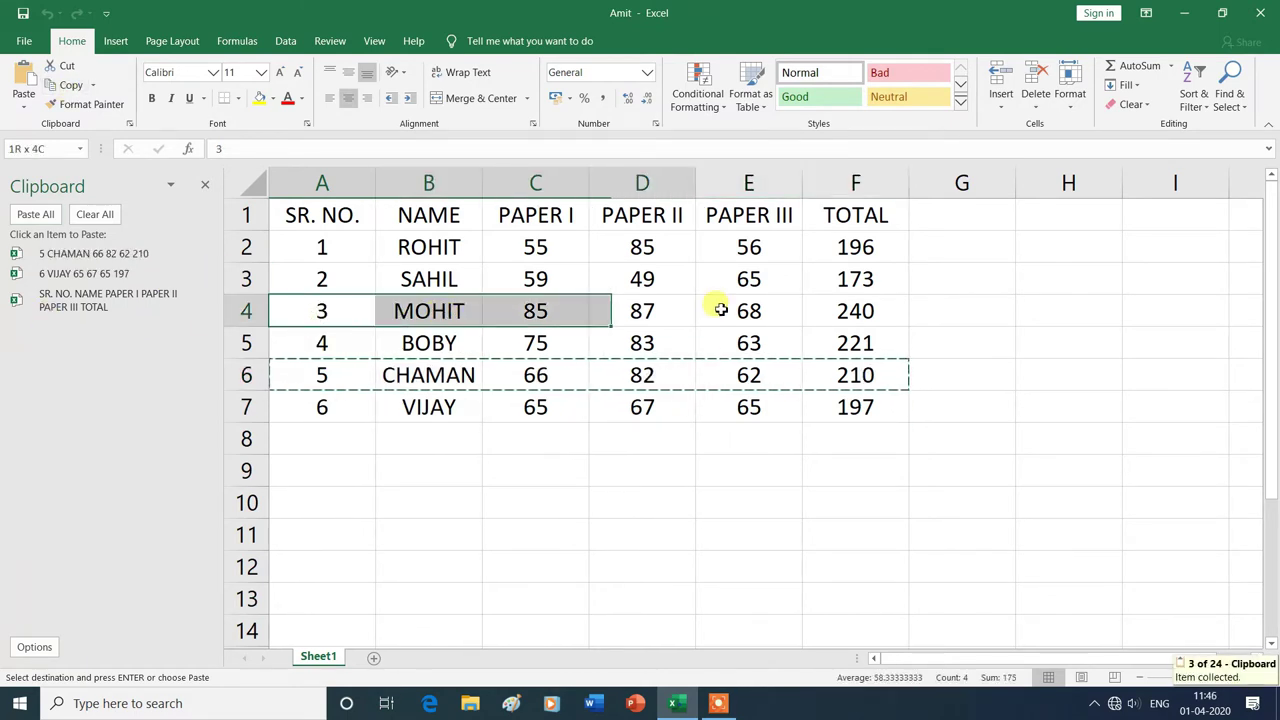
click(68, 86)
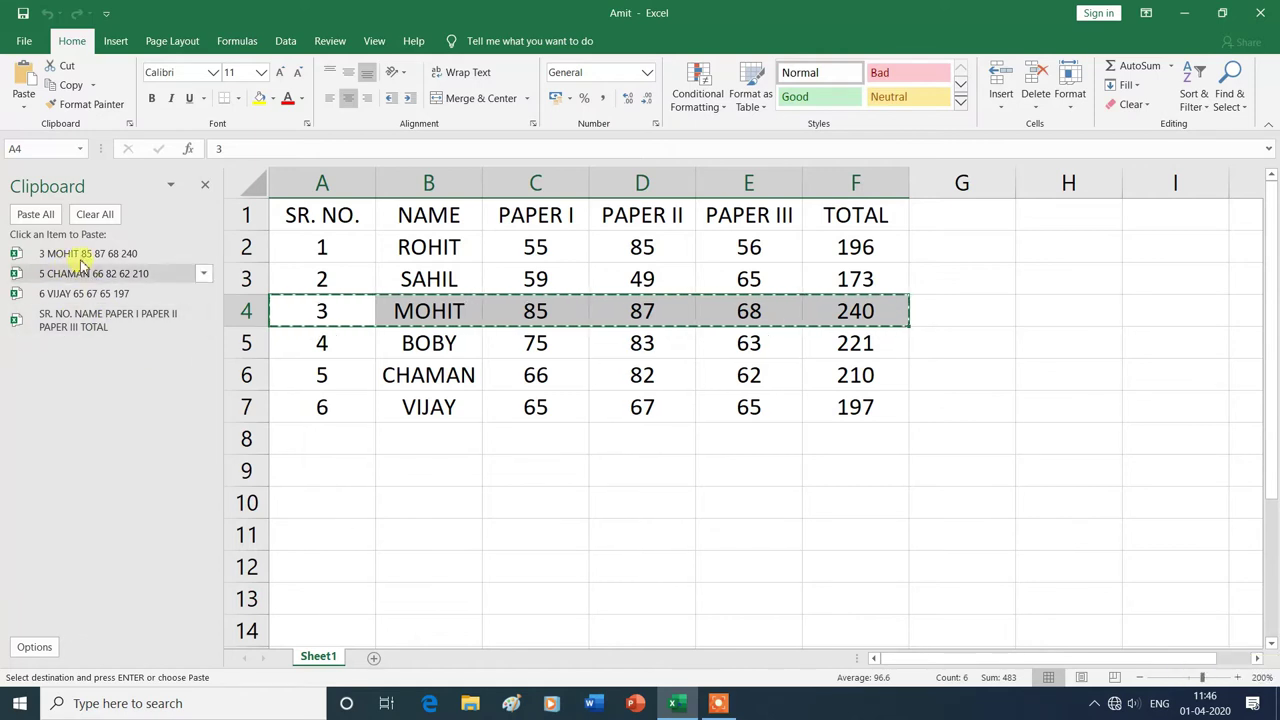
key(Down)
key(Down)
key(Down)
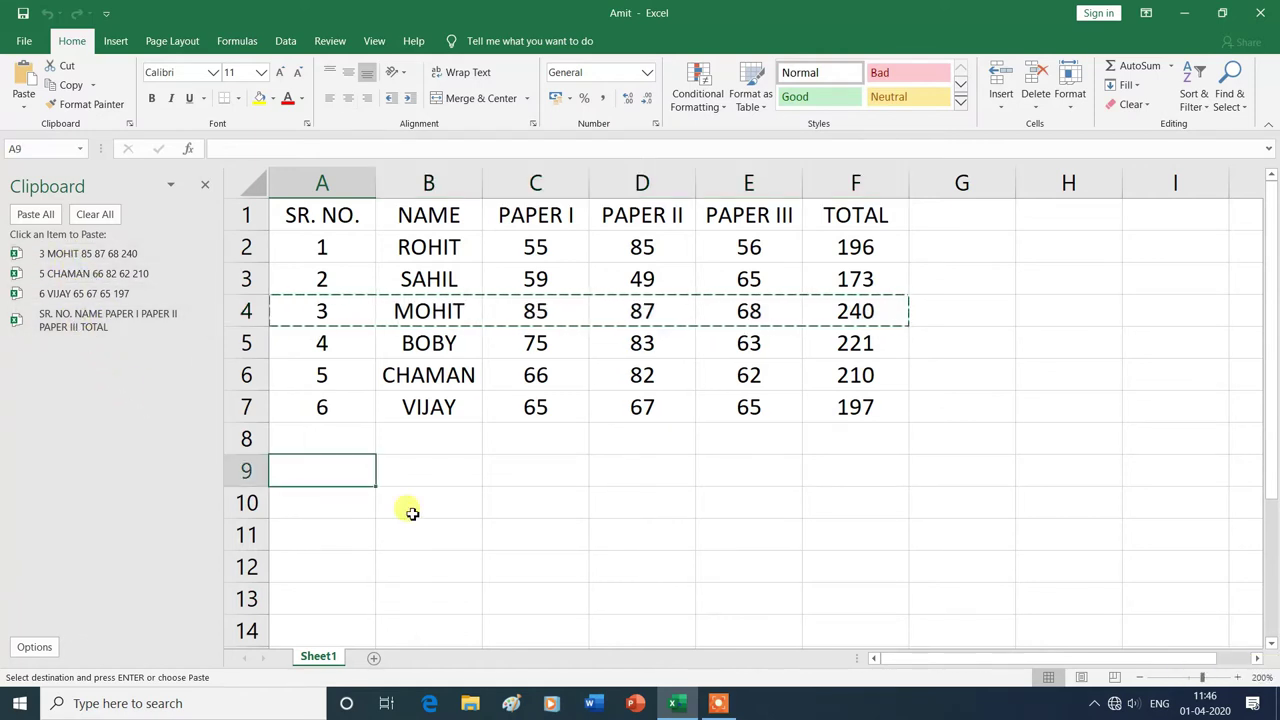
Paste the header into row 9, MOHIT into row 10 and CHAMAN into row 11
click(90, 320)
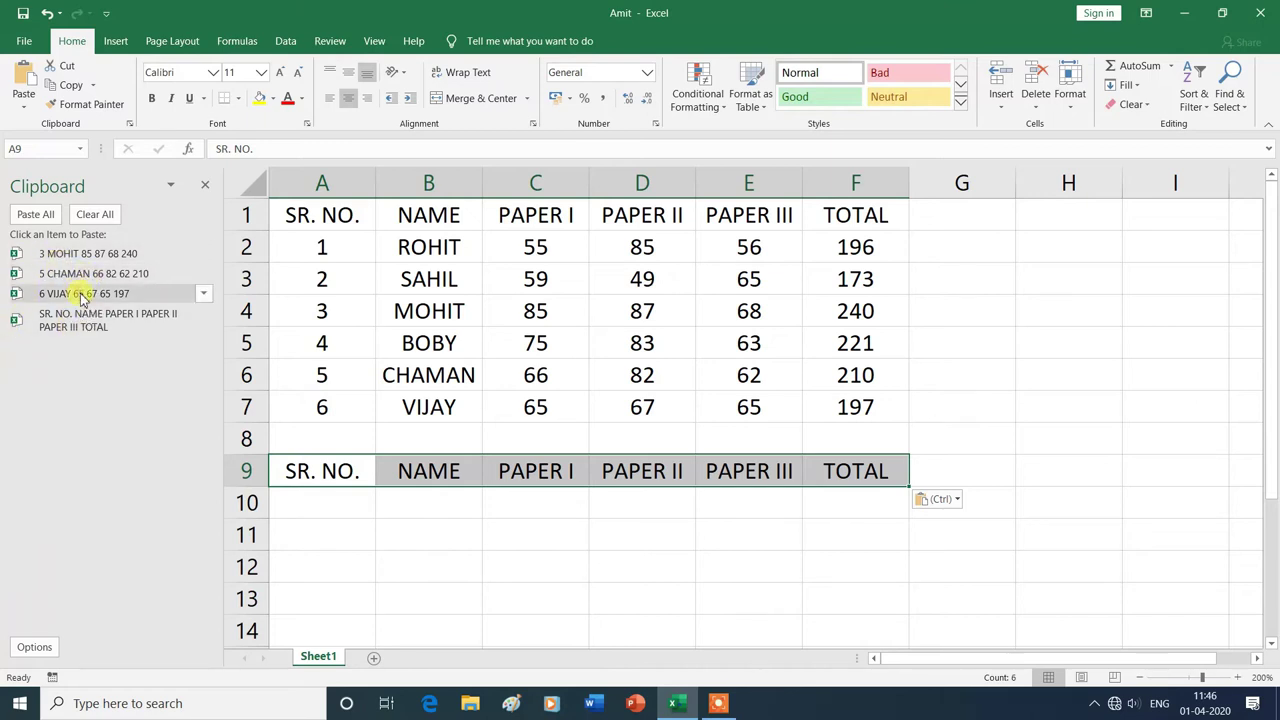
click(318, 505)
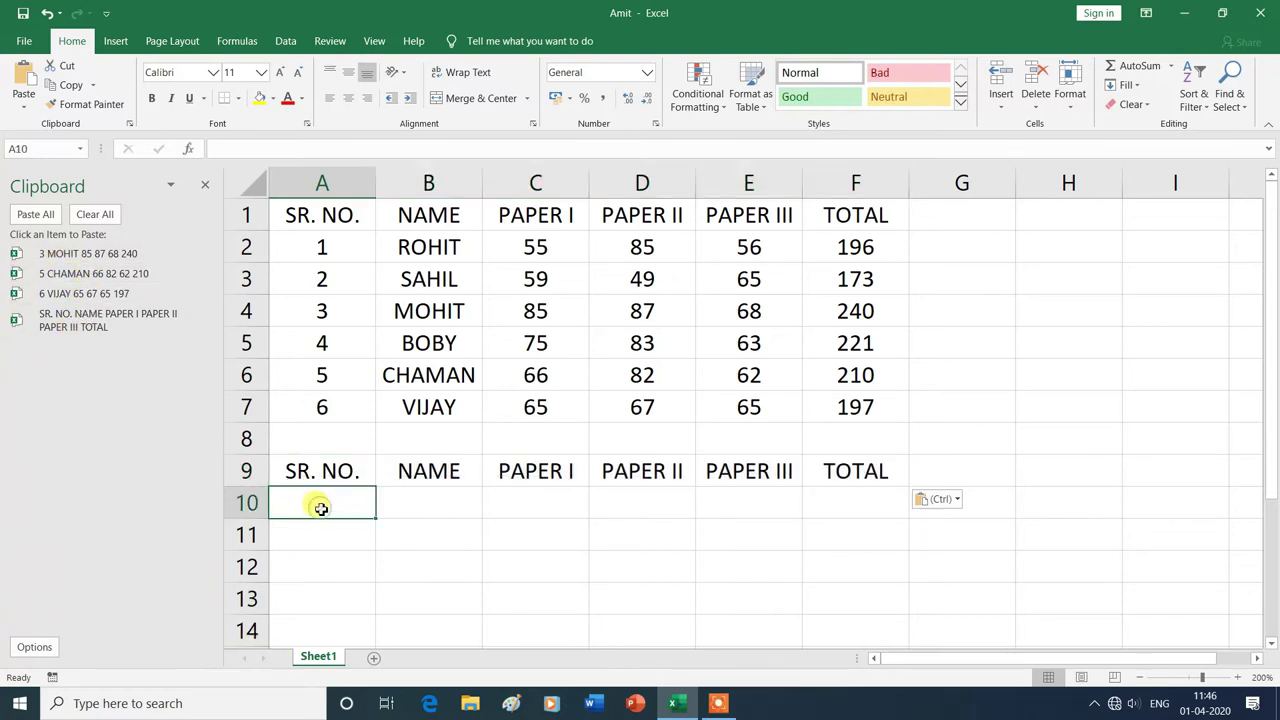
click(62, 255)
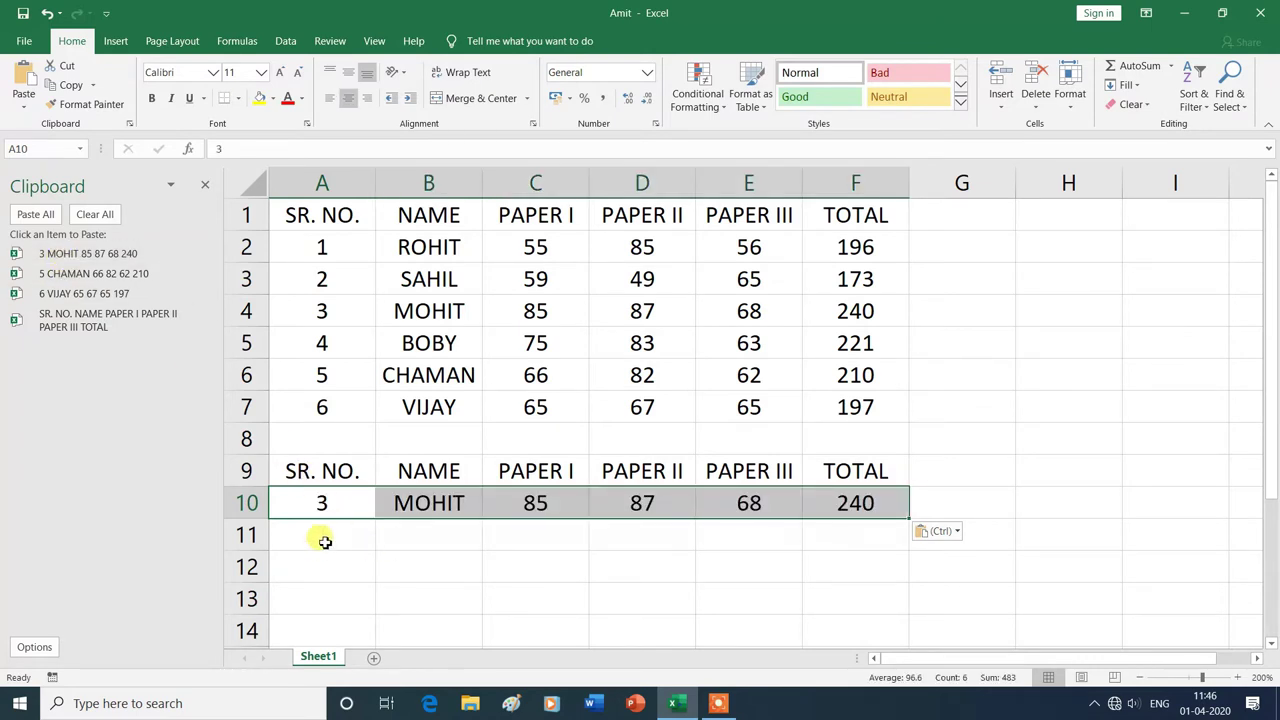
click(325, 541)
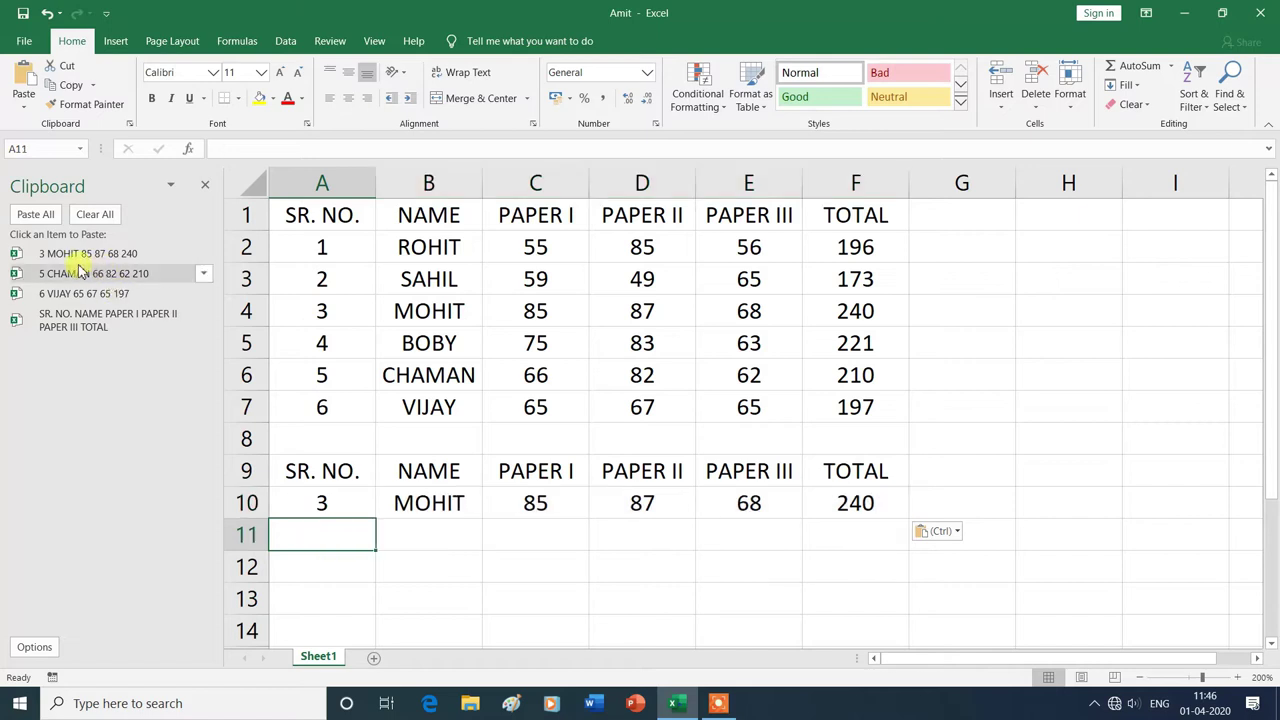
click(80, 275)
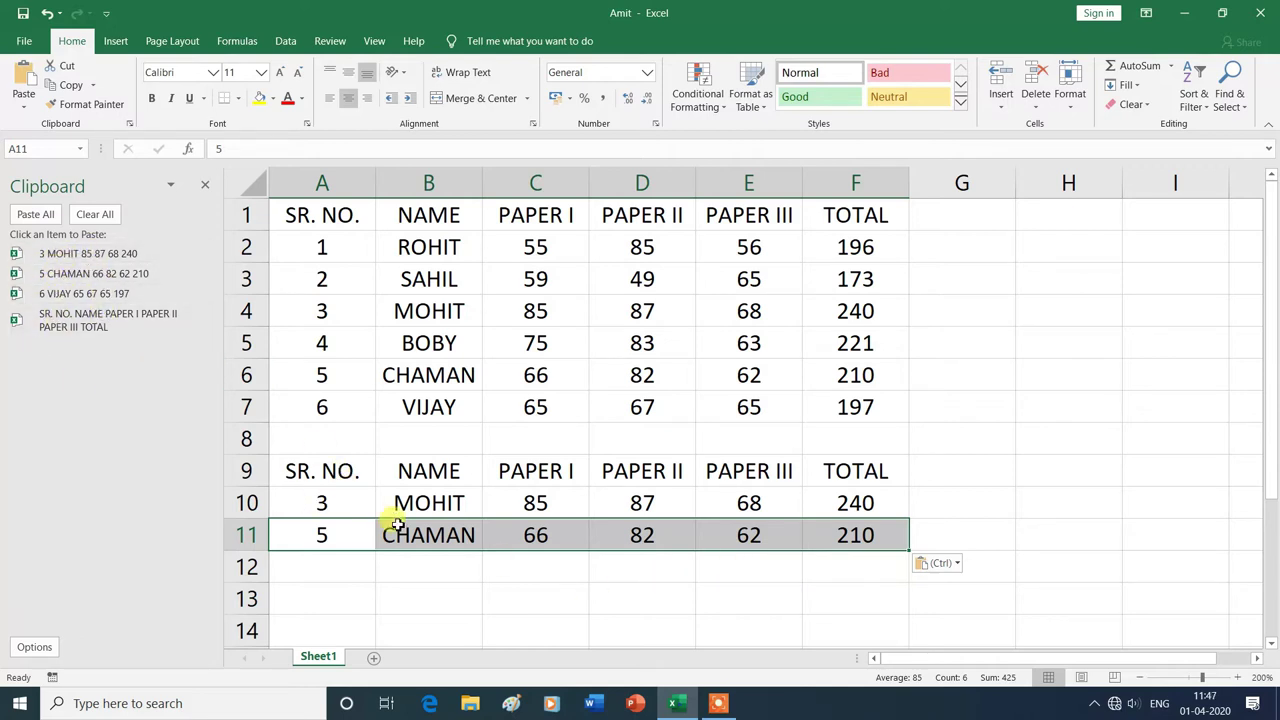
click(326, 592)
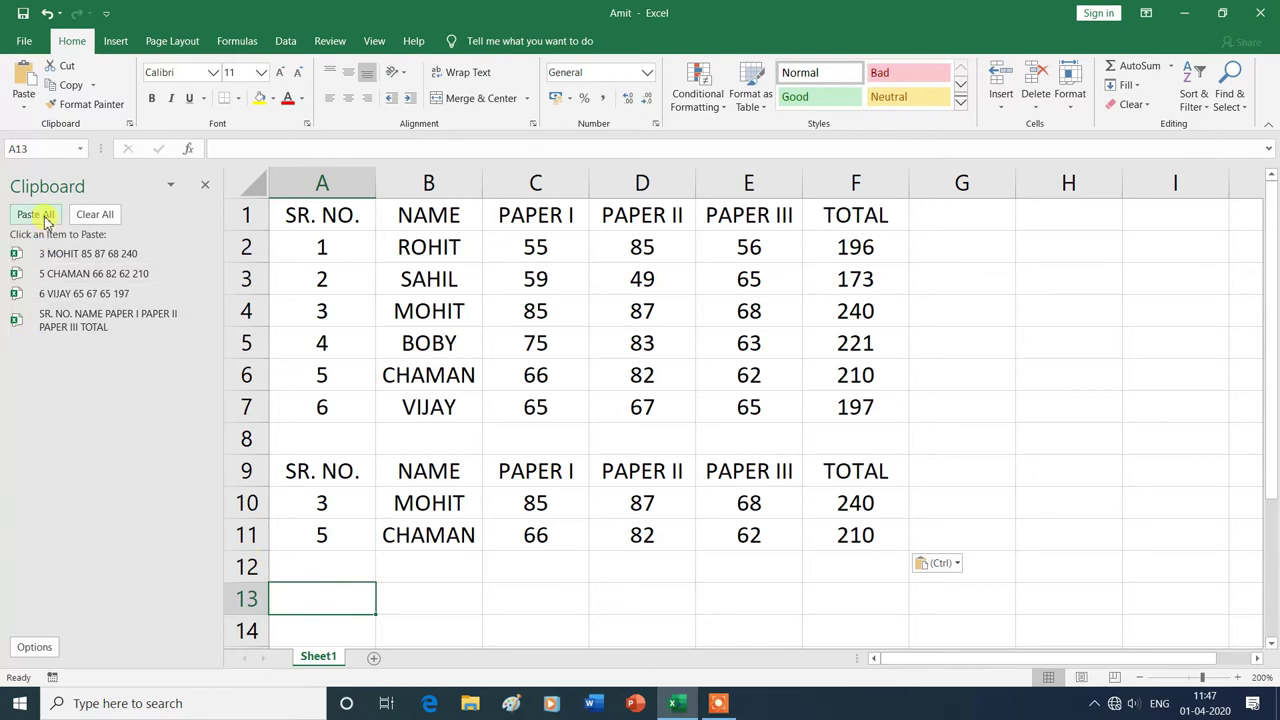
Paste All at A13 to insert the header, VIJAY, CHAMAN and MOHIT rows
click(40, 217)
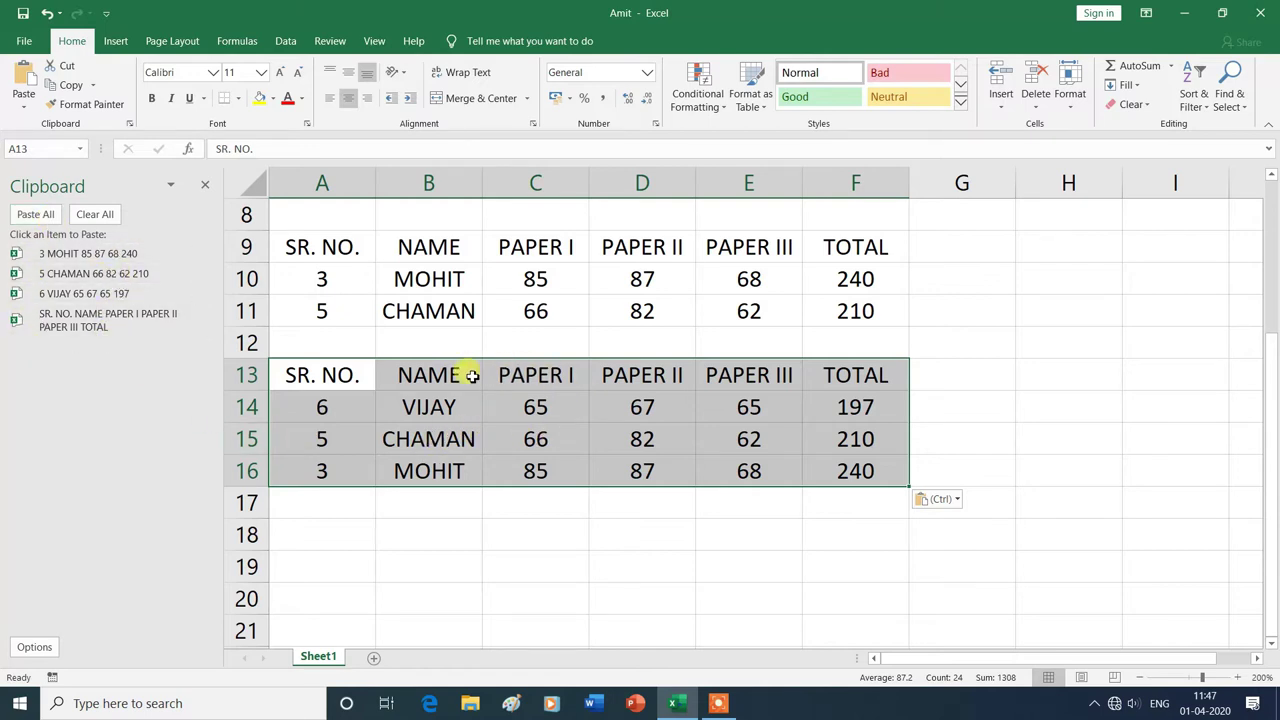
click(494, 531)
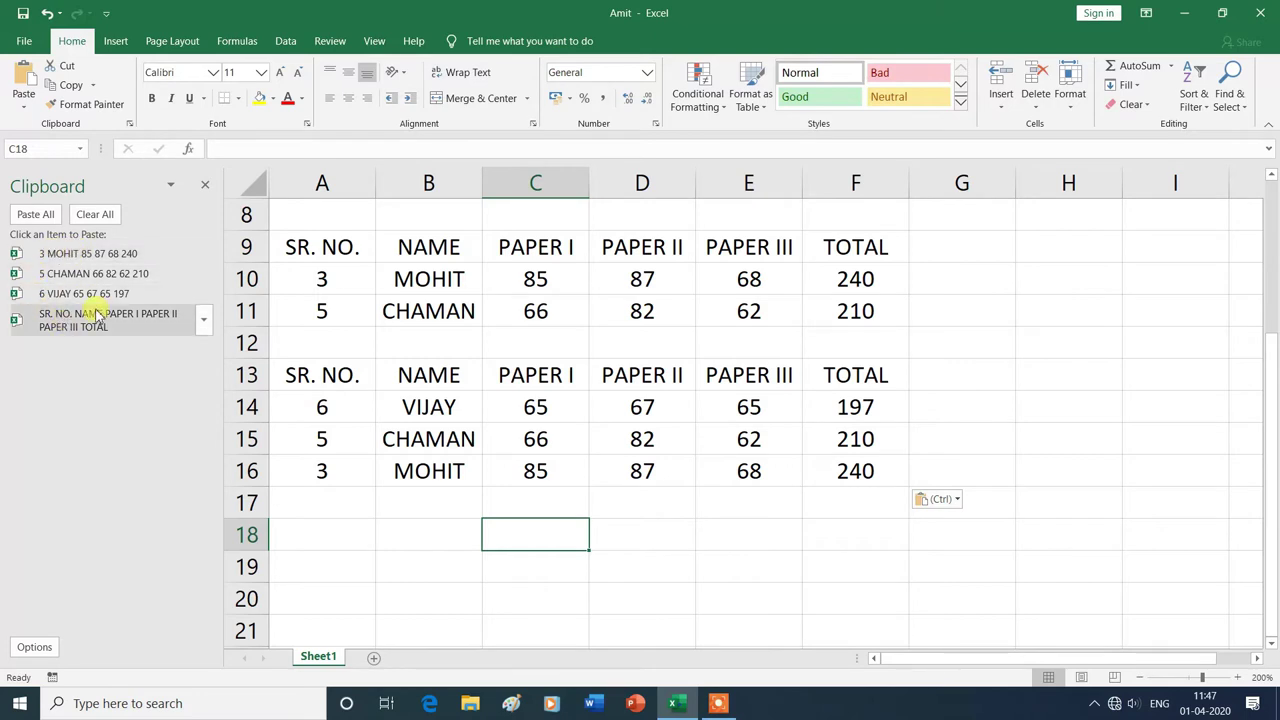
Clear all four items from the clipboard collection and show the pane's options menu
click(95, 215)
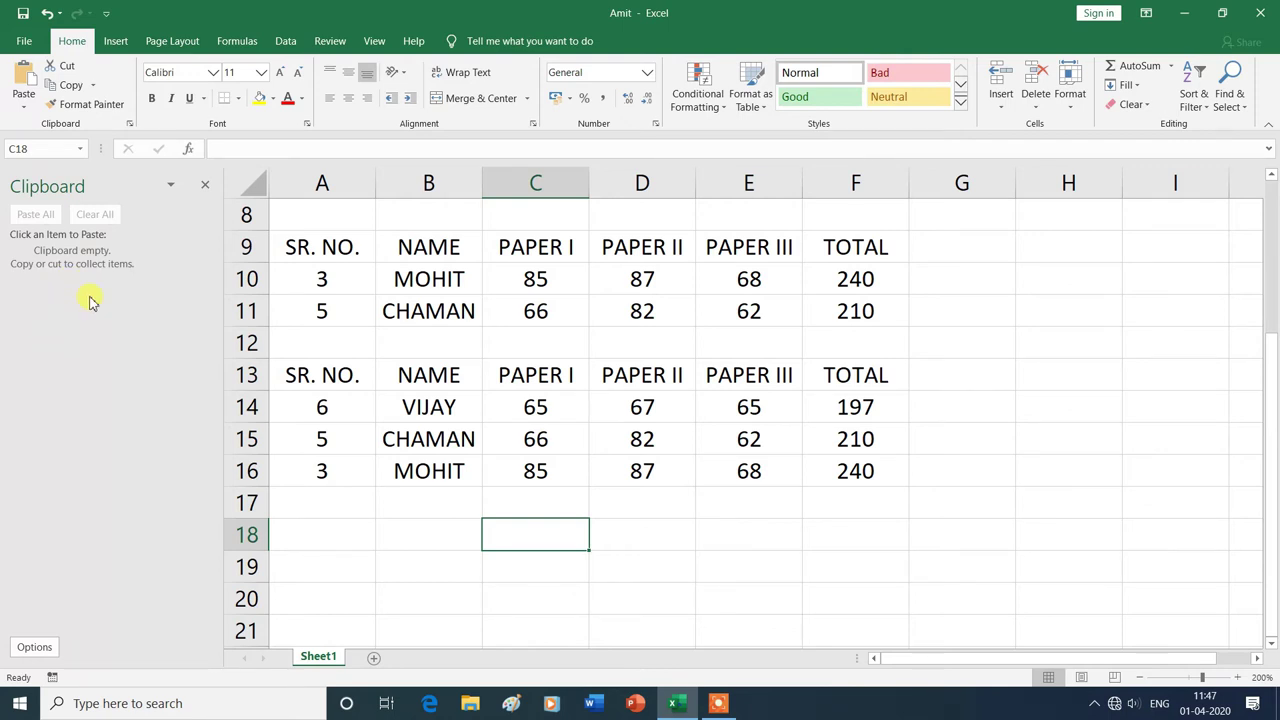
scroll(88, 301, up, 2)
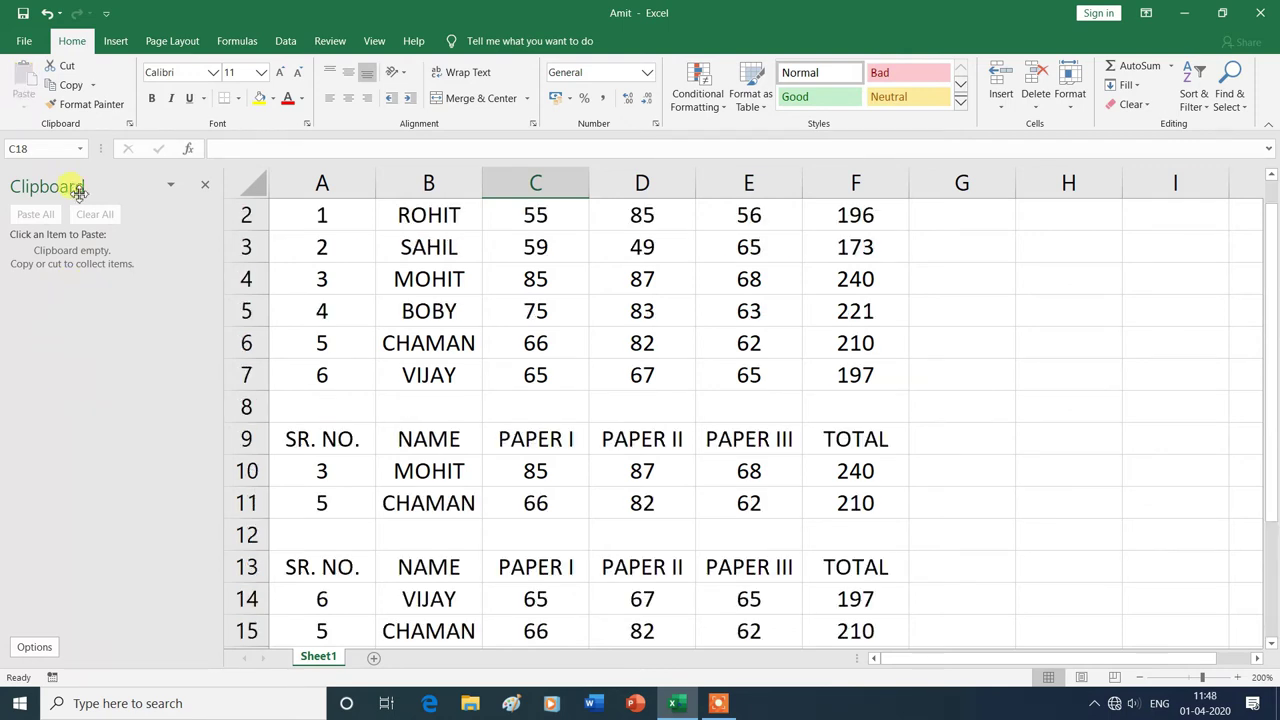
click(170, 188)
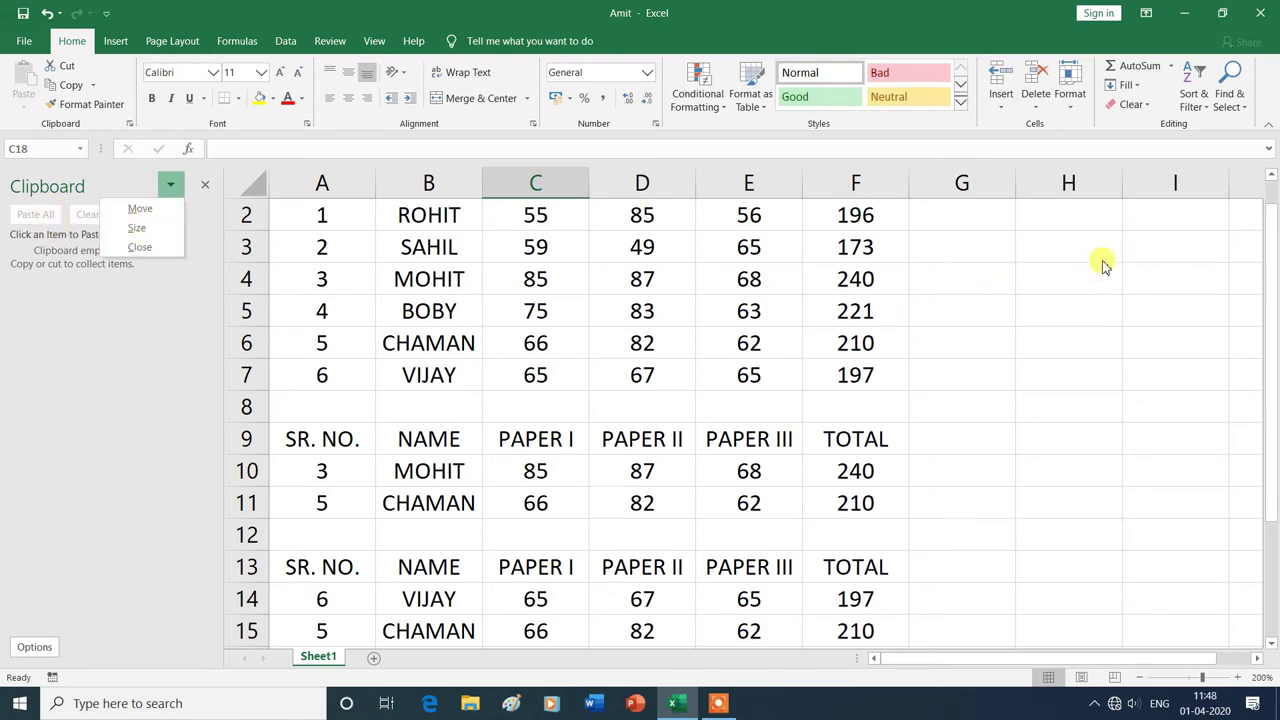
click(139, 210)
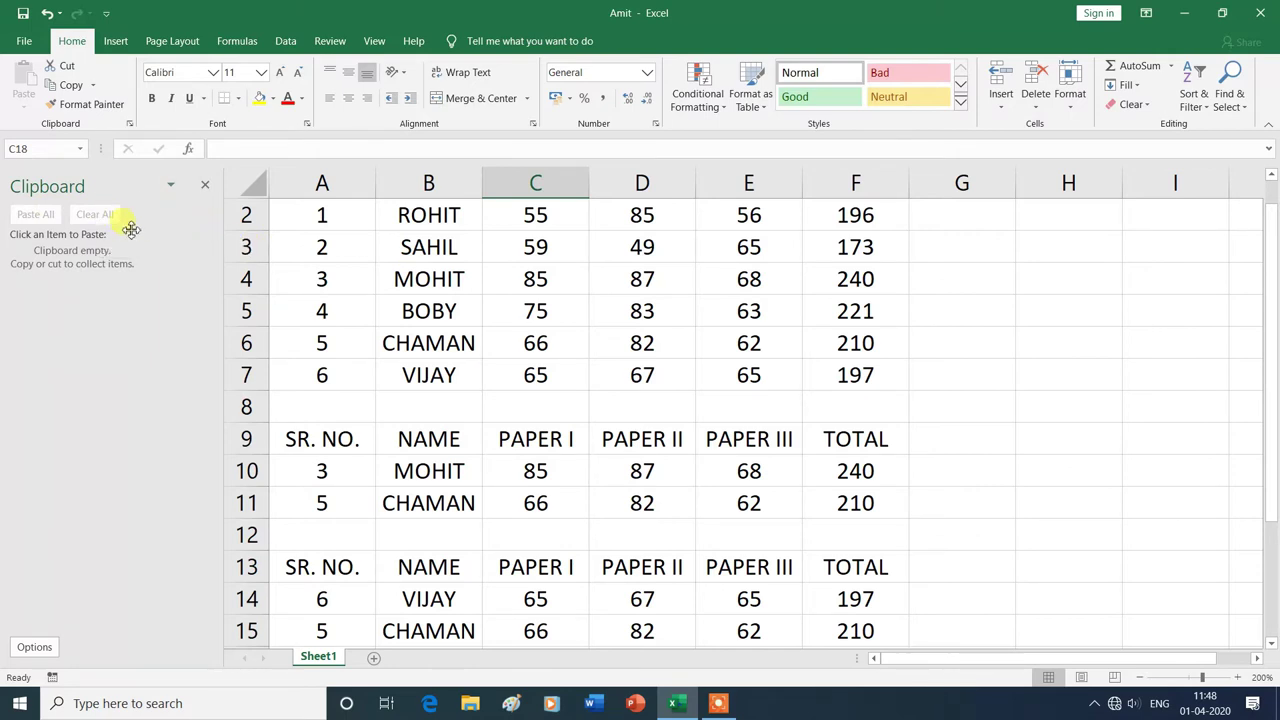
mouse_move(130, 229)
mouse_down()
mouse_move(1015, 233)
mouse_move(1091, 219)
mouse_up()
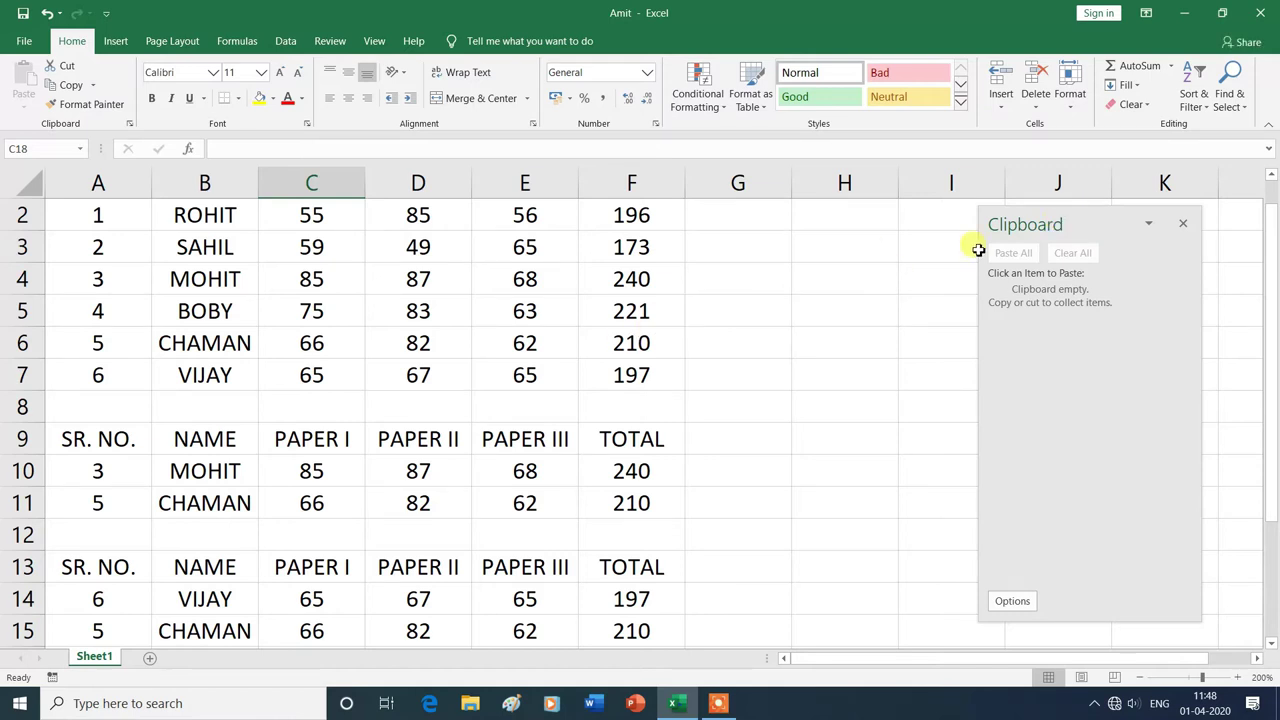
mouse_move(1099, 221)
mouse_down()
mouse_move(891, 231)
mouse_move(54, 191)
mouse_move(2, 205)
mouse_up()
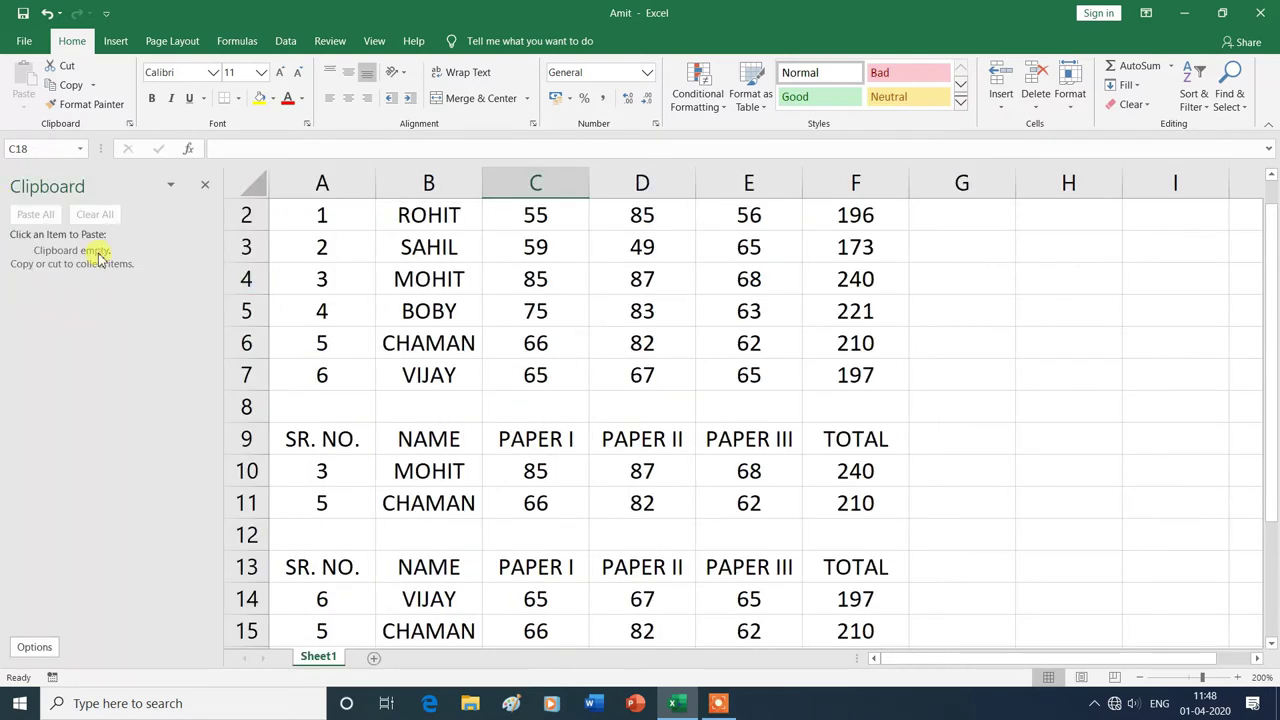
click(174, 188)
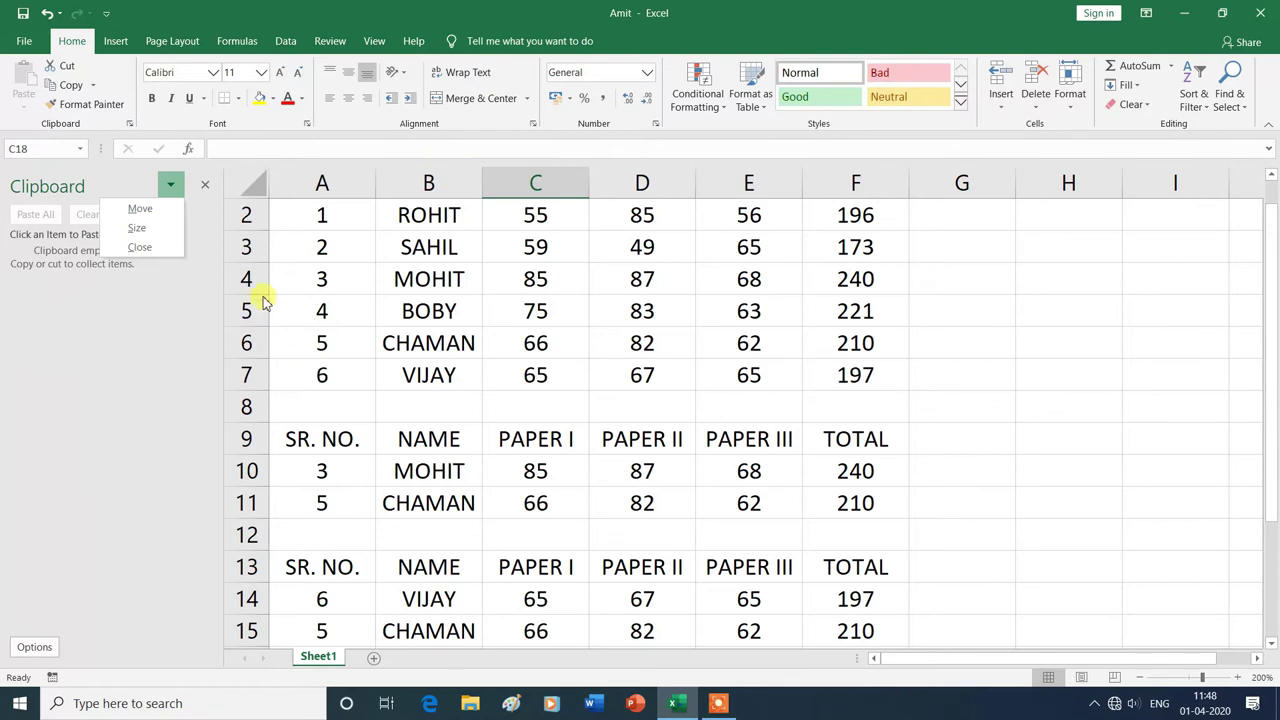
click(141, 230)
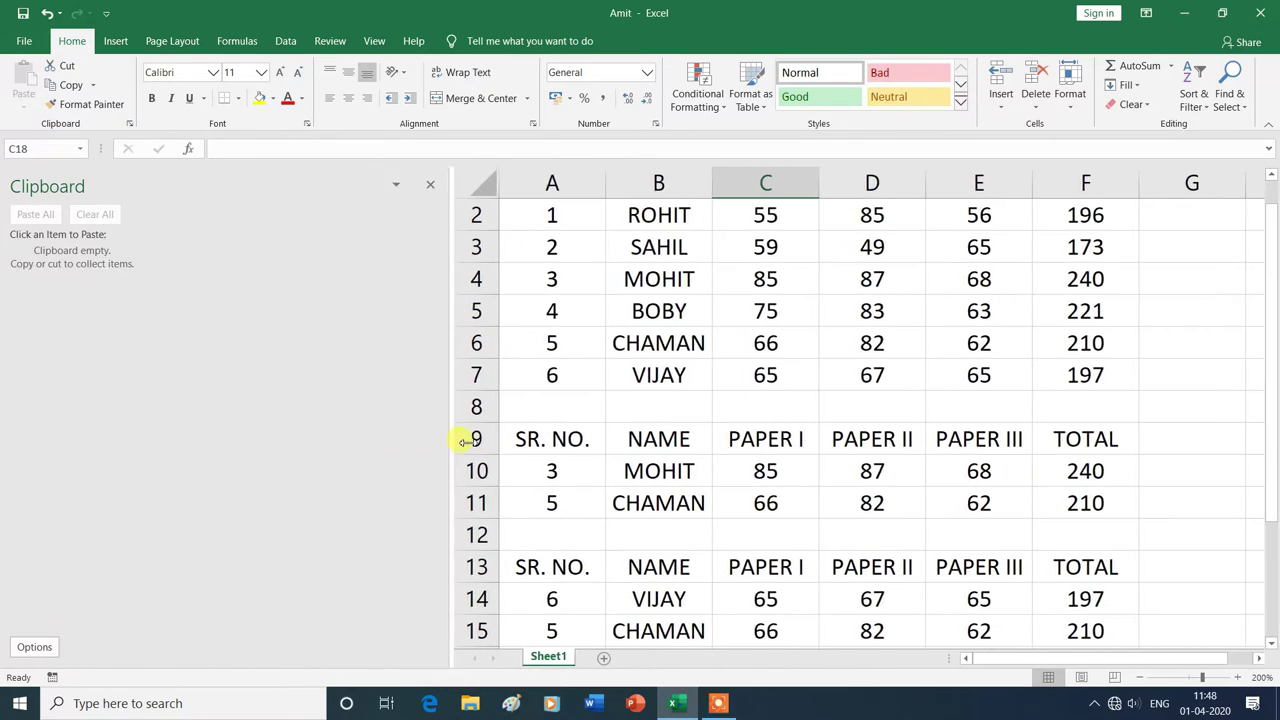
mouse_move(465, 441)
mouse_down()
mouse_move(230, 441)
mouse_move(169, 424)
mouse_up()
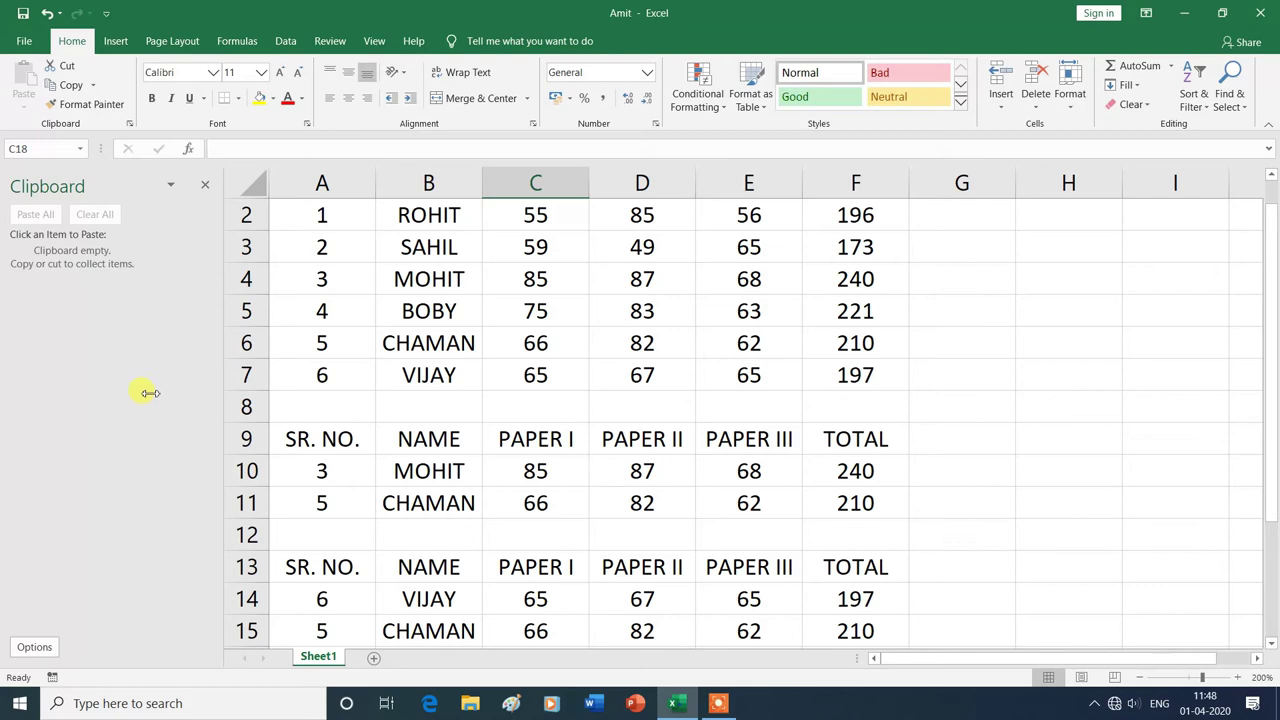
click(170, 188)
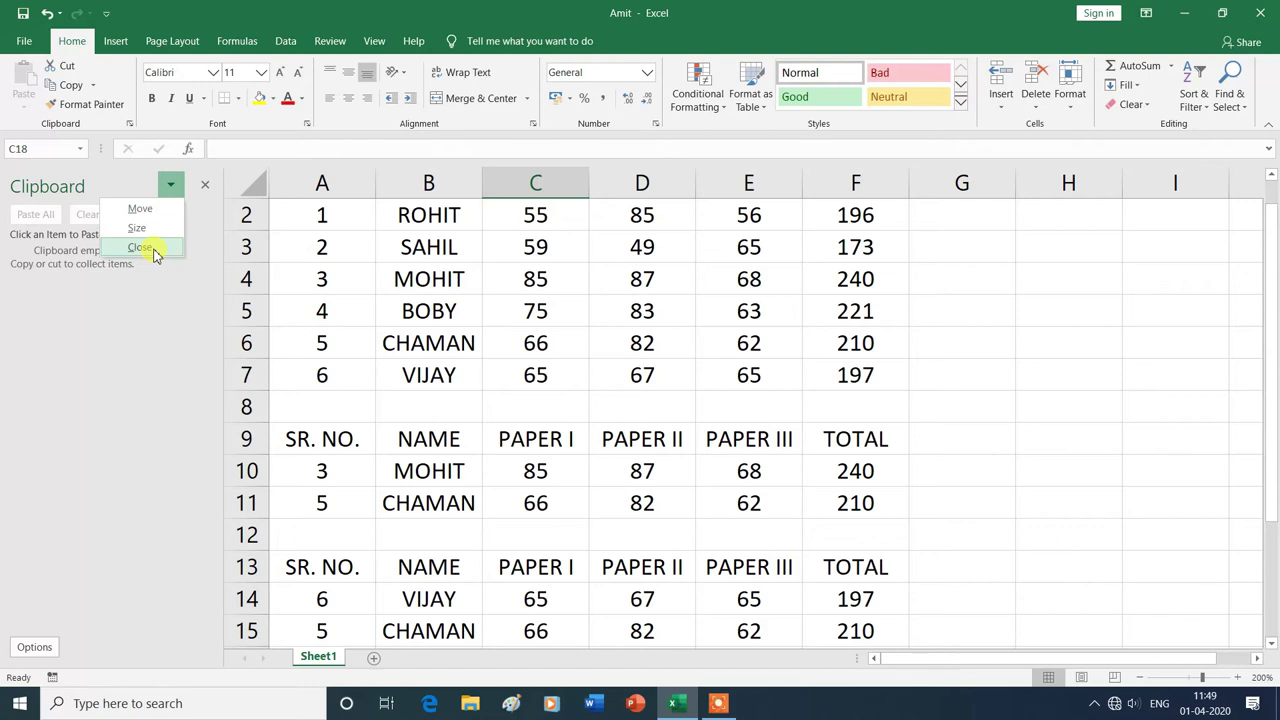
Close the Clipboard pane and delete the pasted copies in A9:F18
click(140, 247)
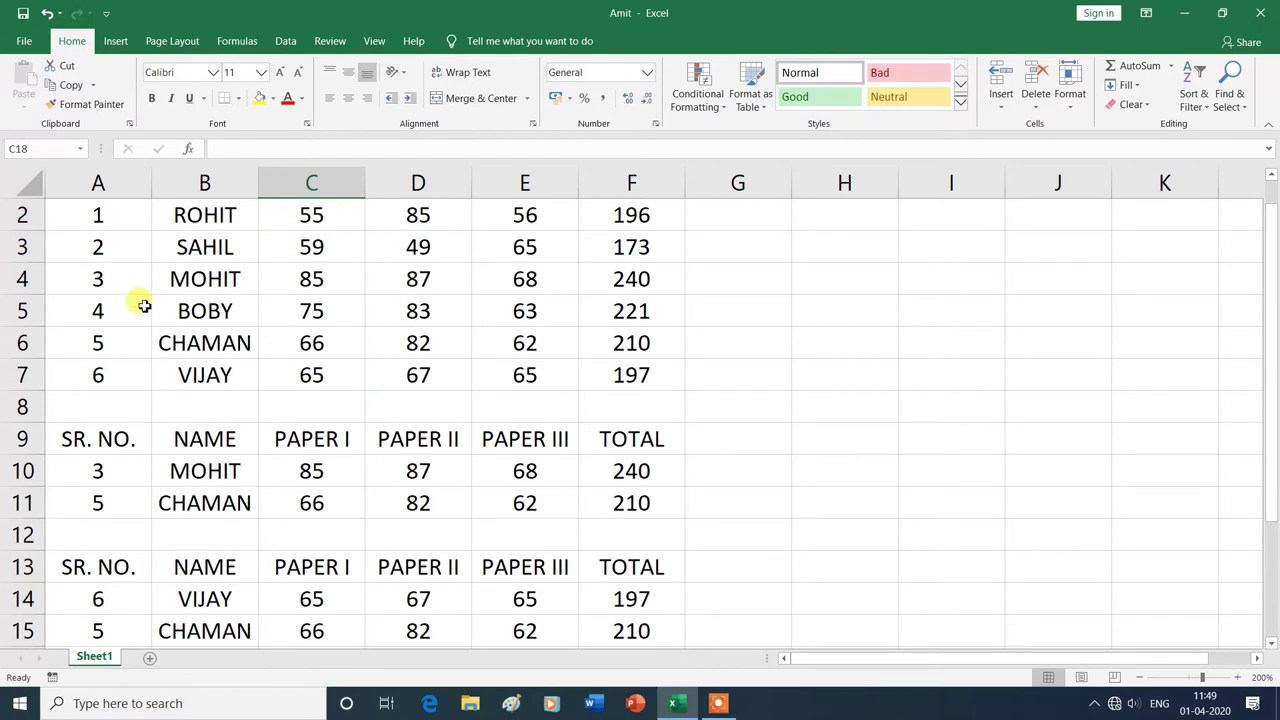
drag(103, 443, 638, 703)
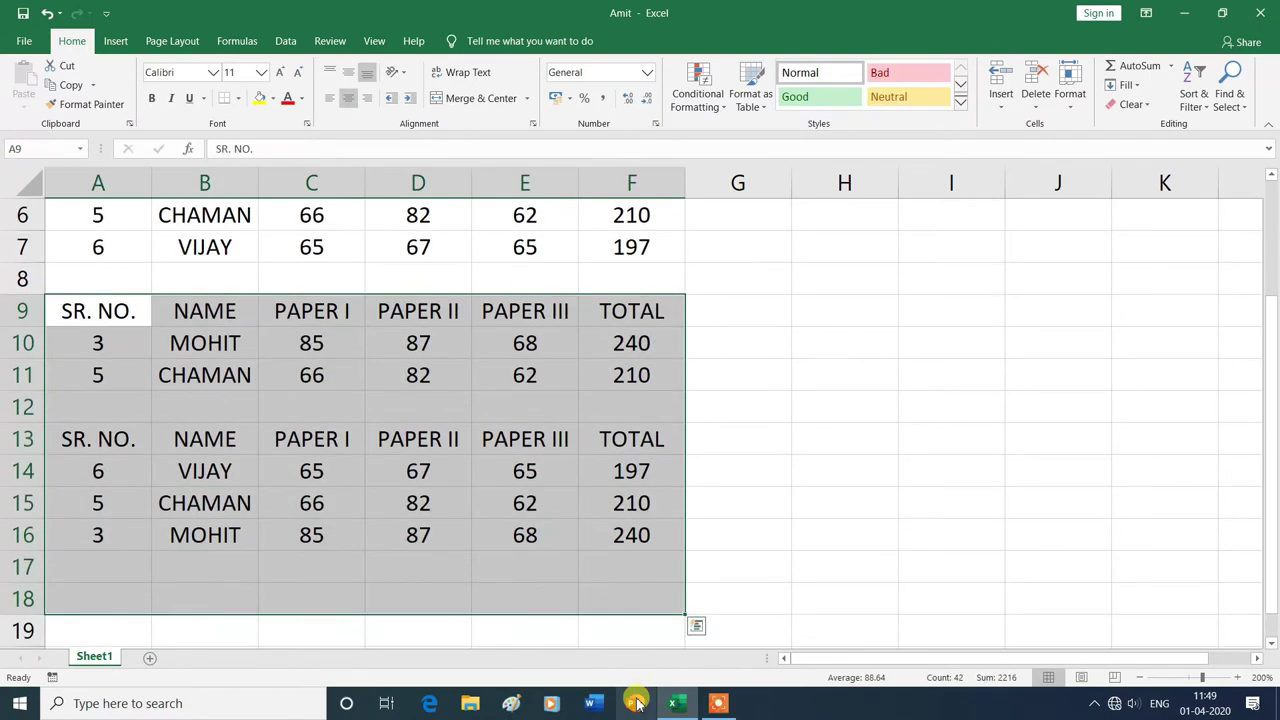
key(Delete)
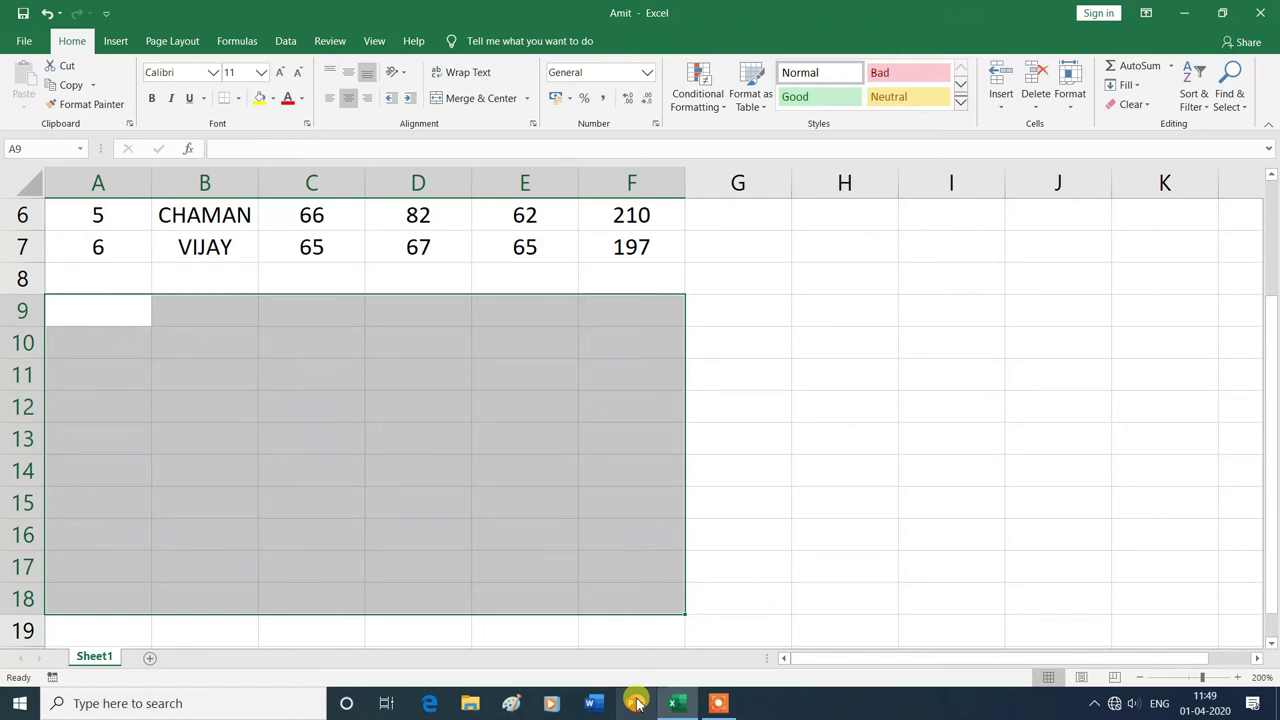
click(738, 566)
scroll(600, 480, up, 2)
click(525, 470)
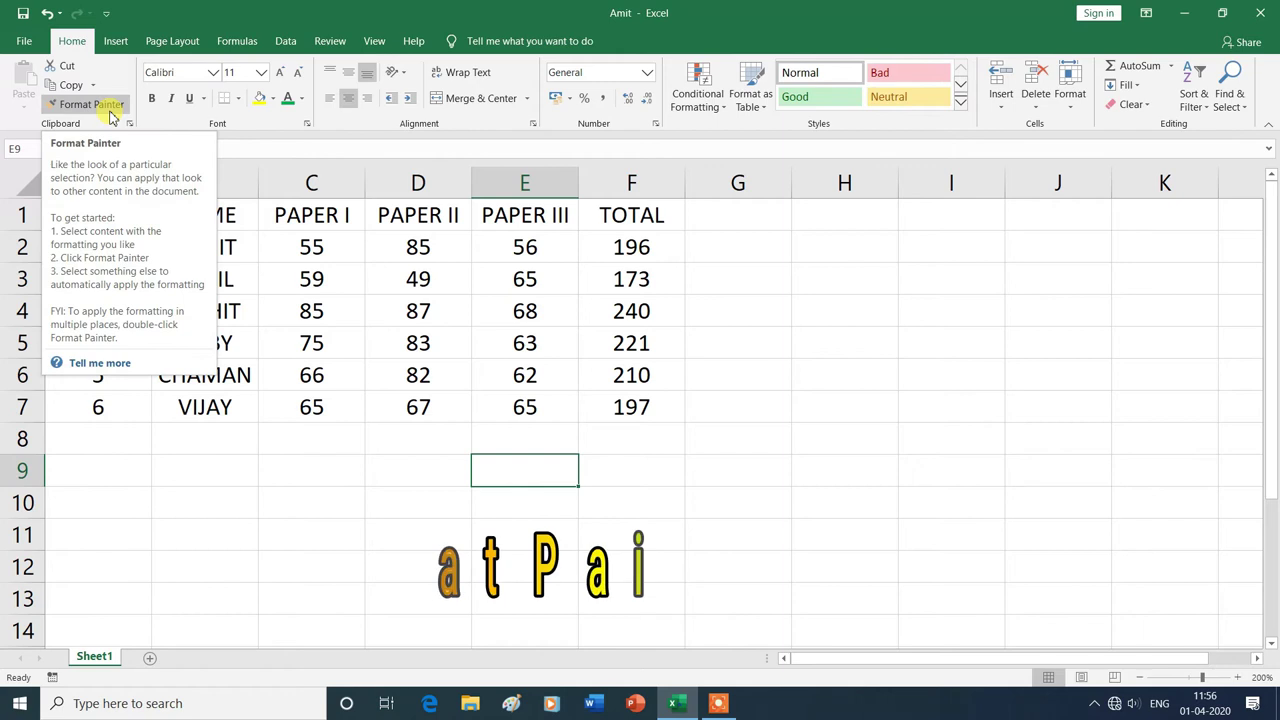
click(55, 108)
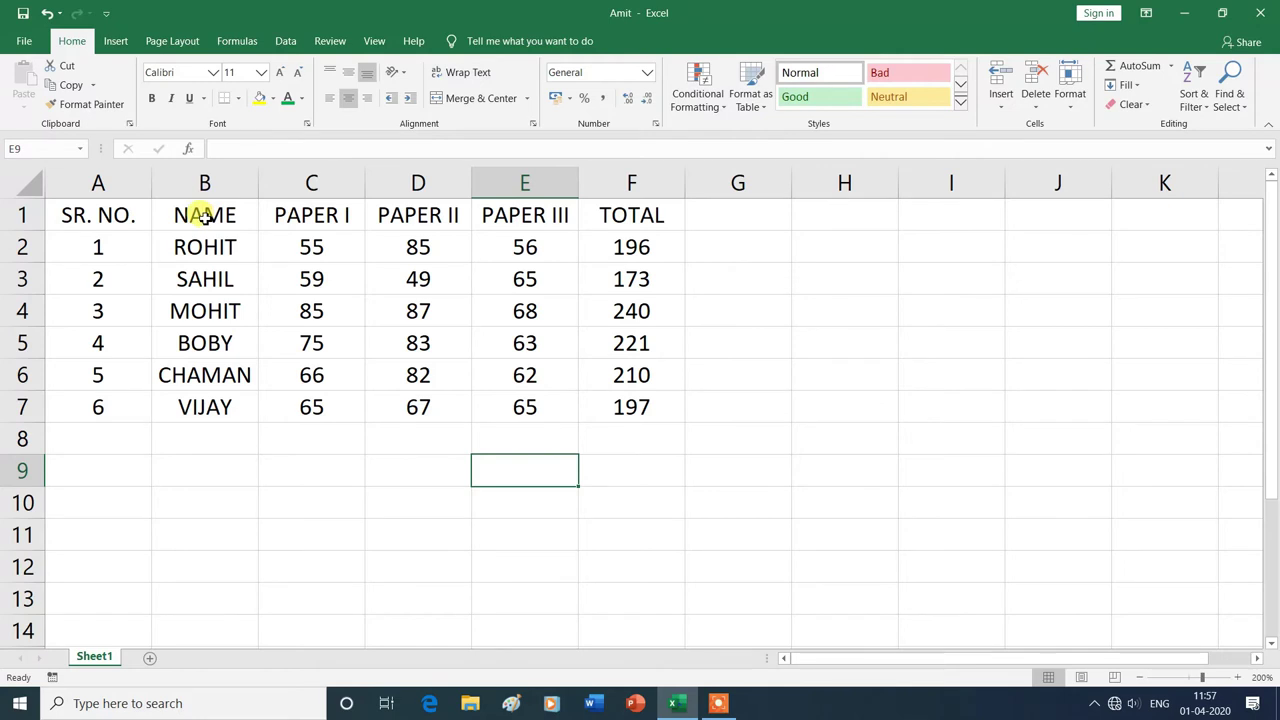
Format the NAME heading in B1 as bold green text with a yellow fill
click(203, 216)
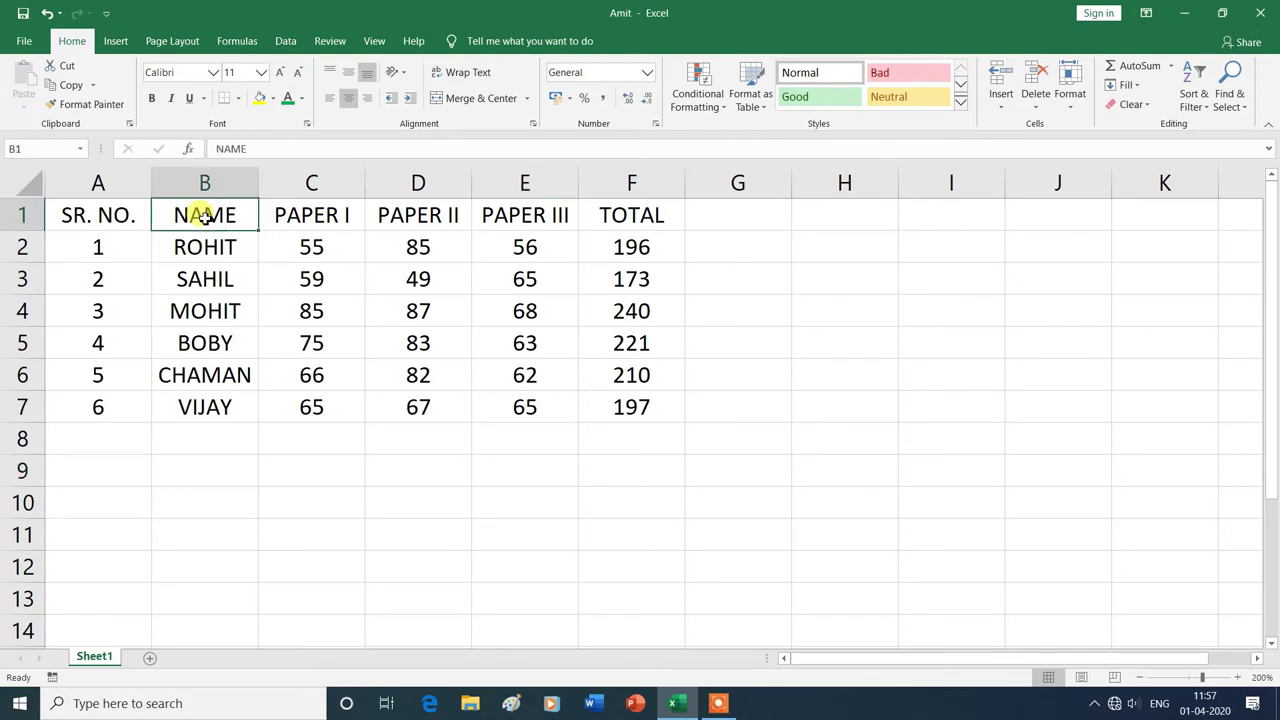
click(152, 100)
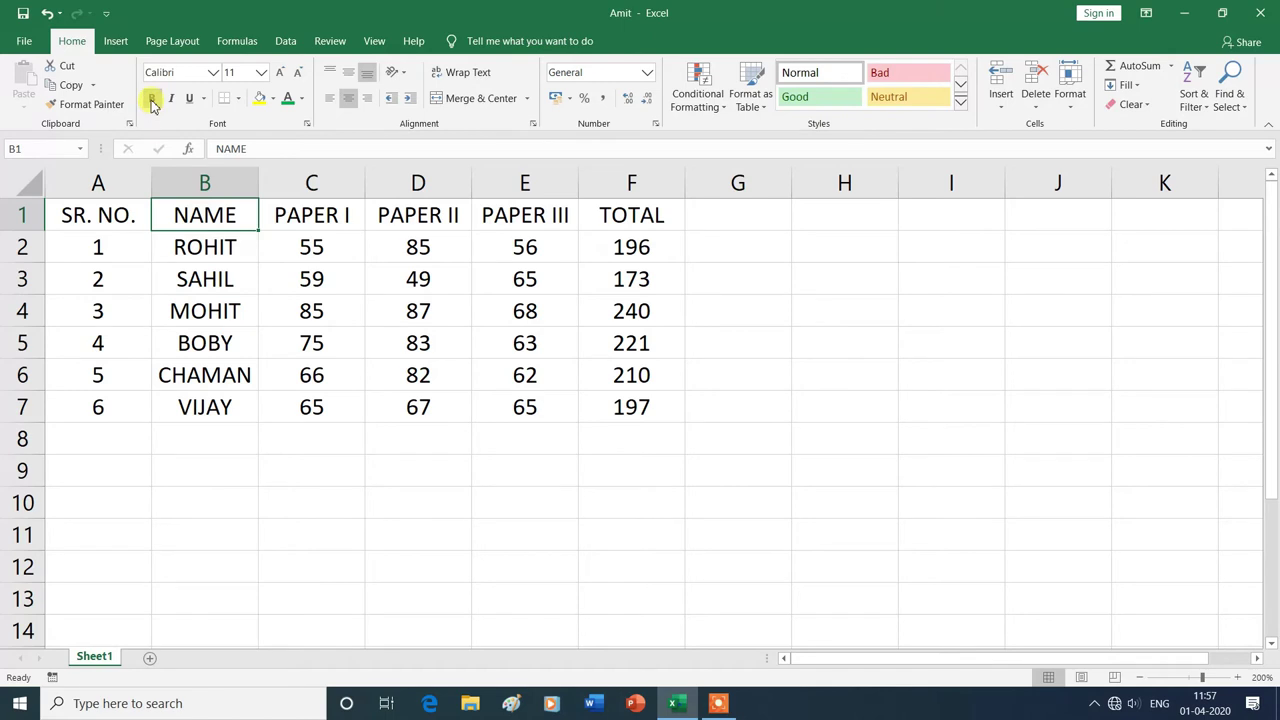
click(273, 99)
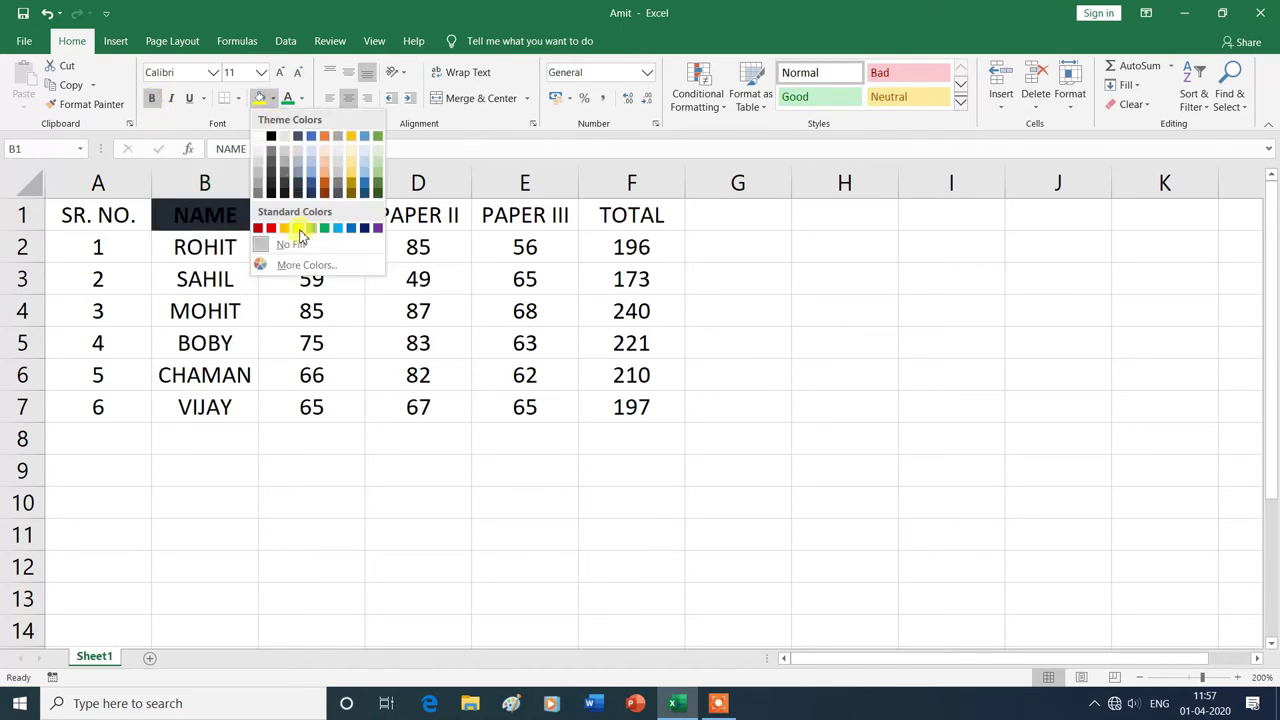
click(297, 229)
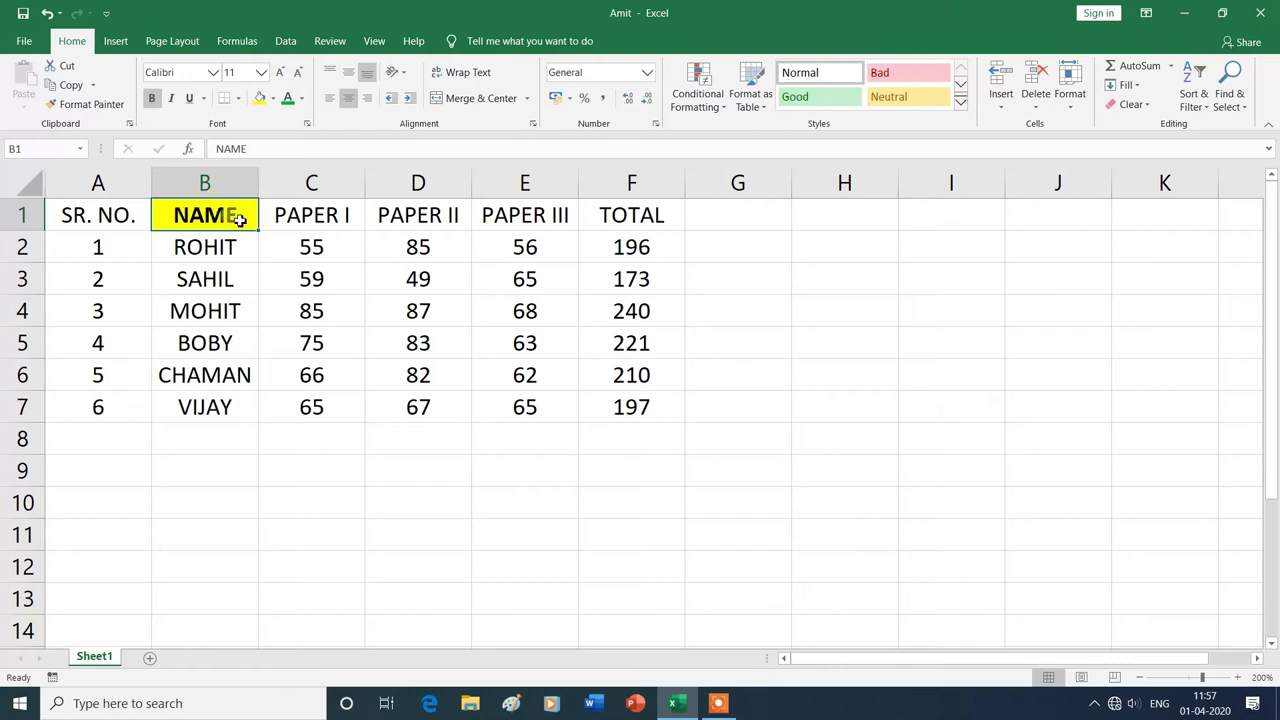
click(301, 98)
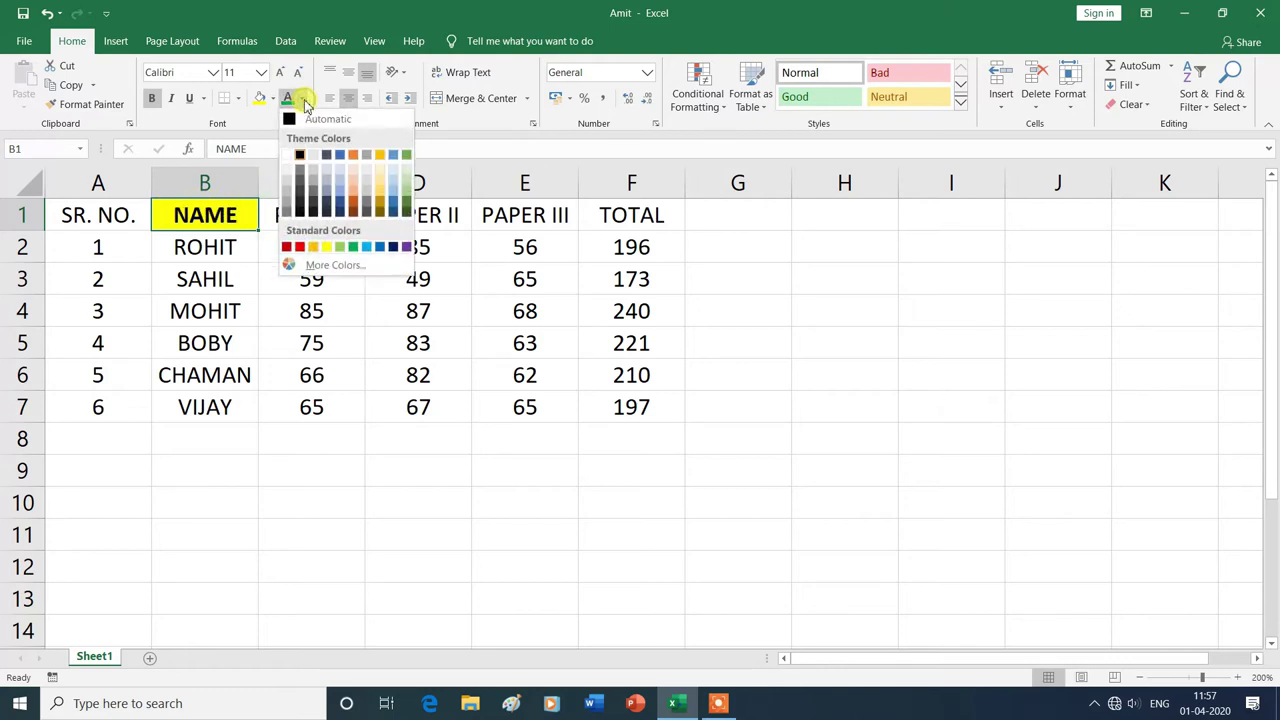
click(354, 247)
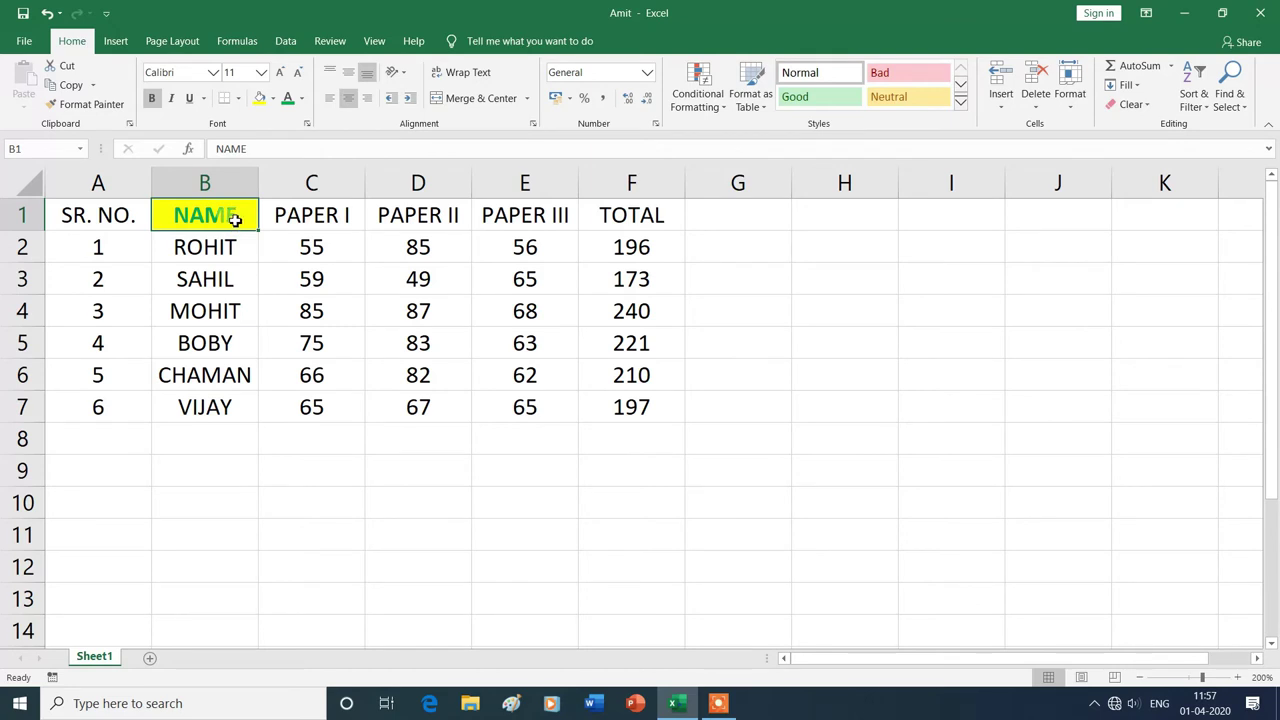
click(87, 110)
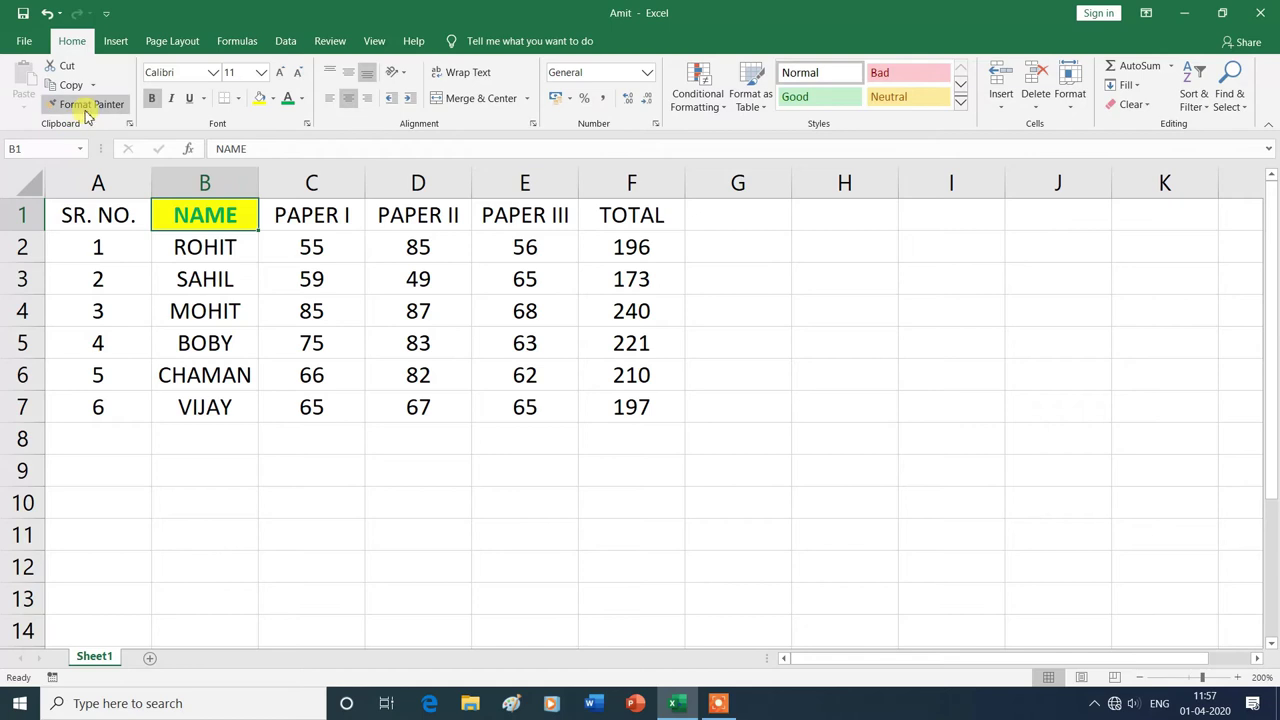
Use Format Painter to copy NAME's formatting onto the TOTAL (F1) and PAPER II (D1) headings
click(88, 105)
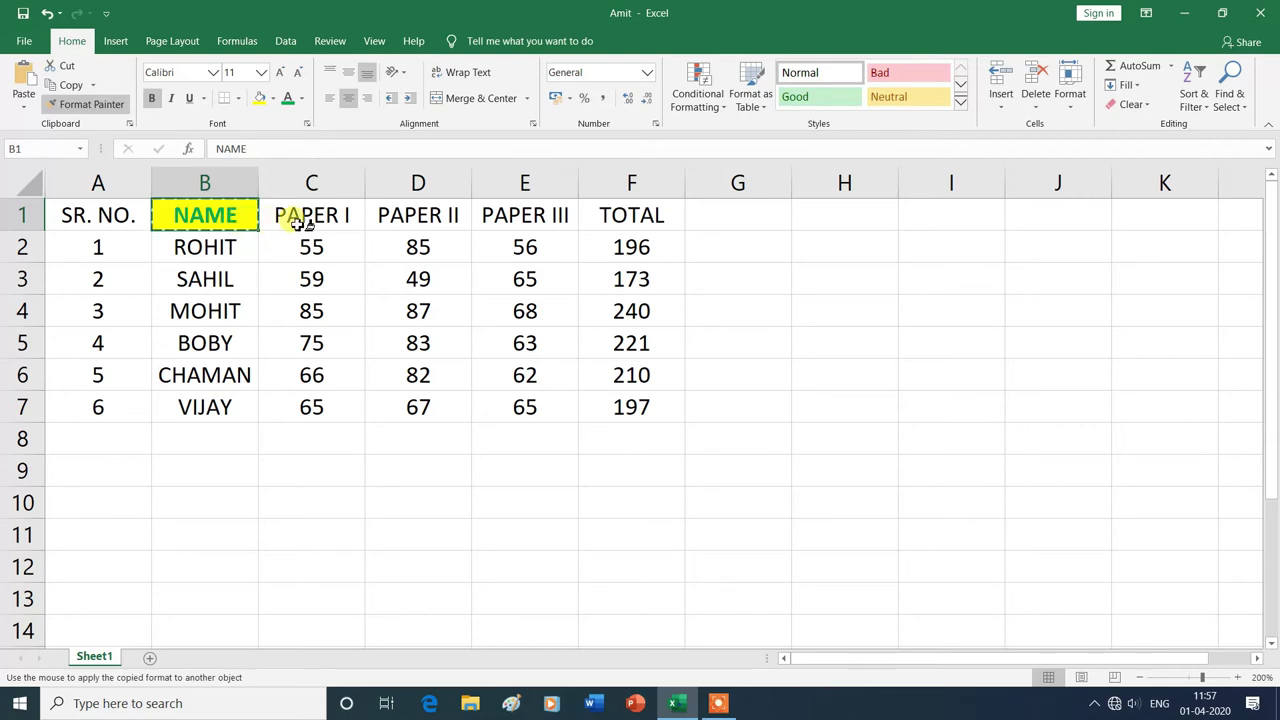
click(632, 214)
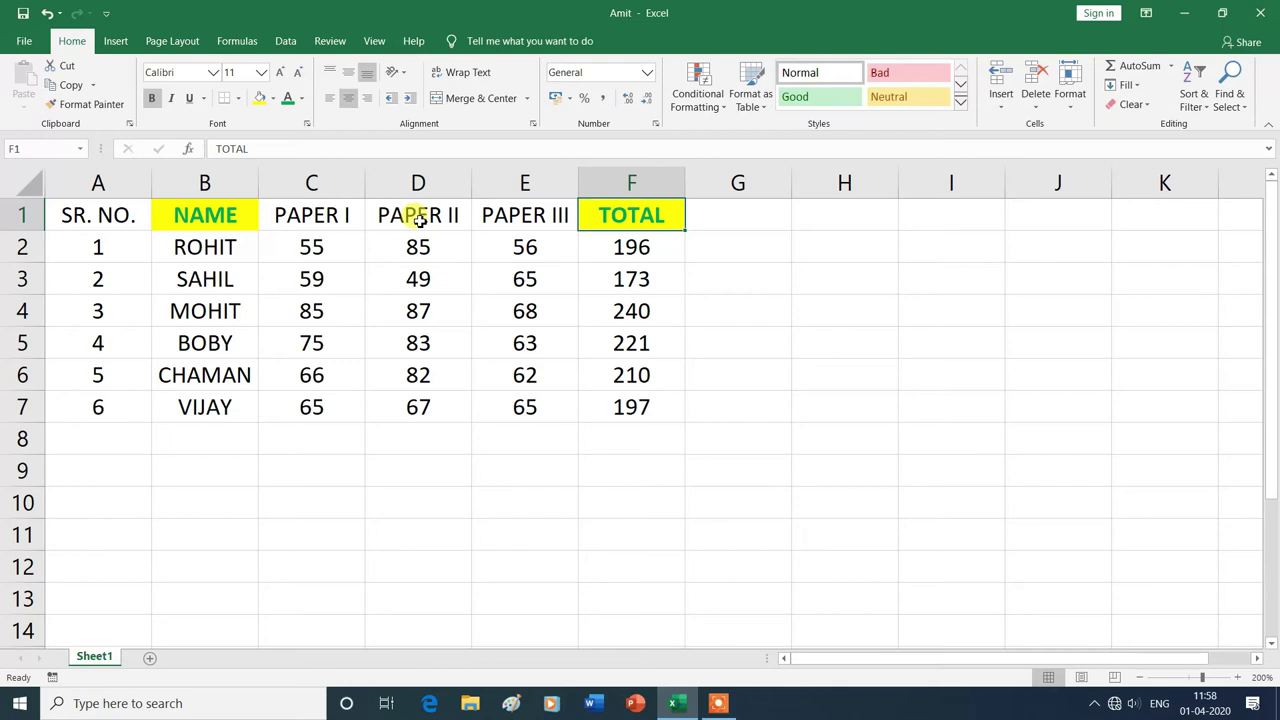
click(220, 215)
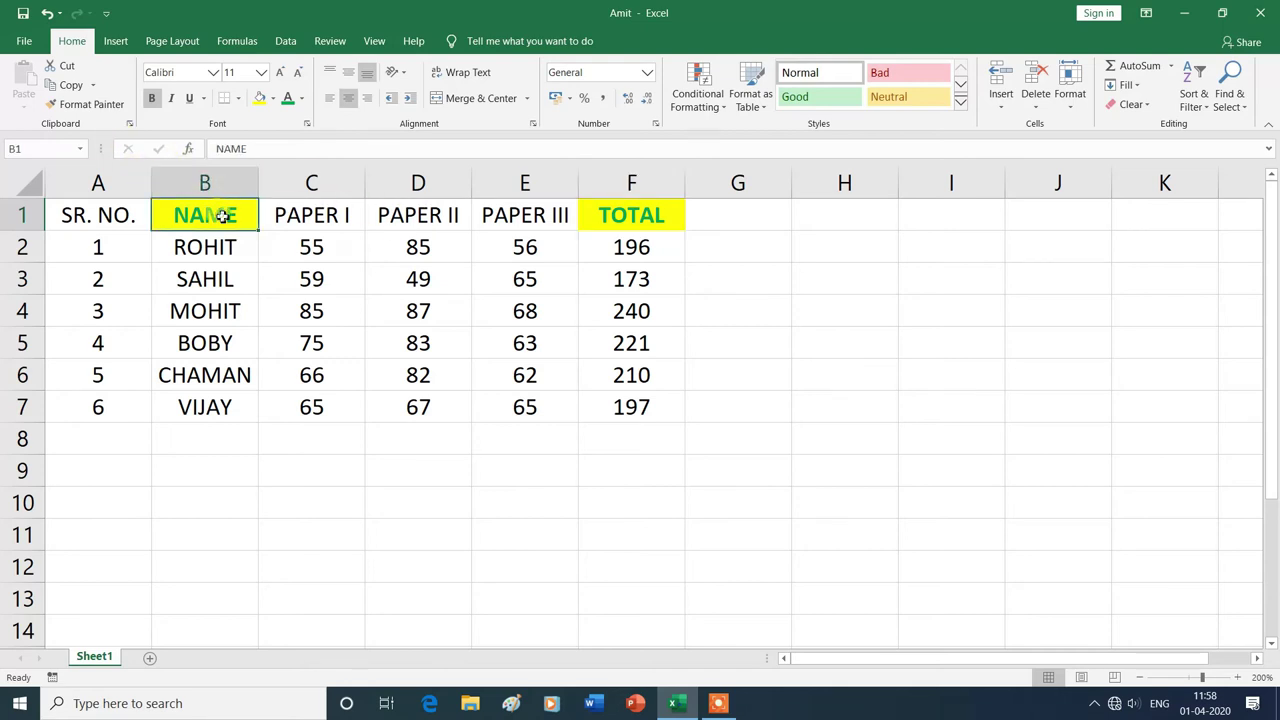
click(92, 104)
click(415, 215)
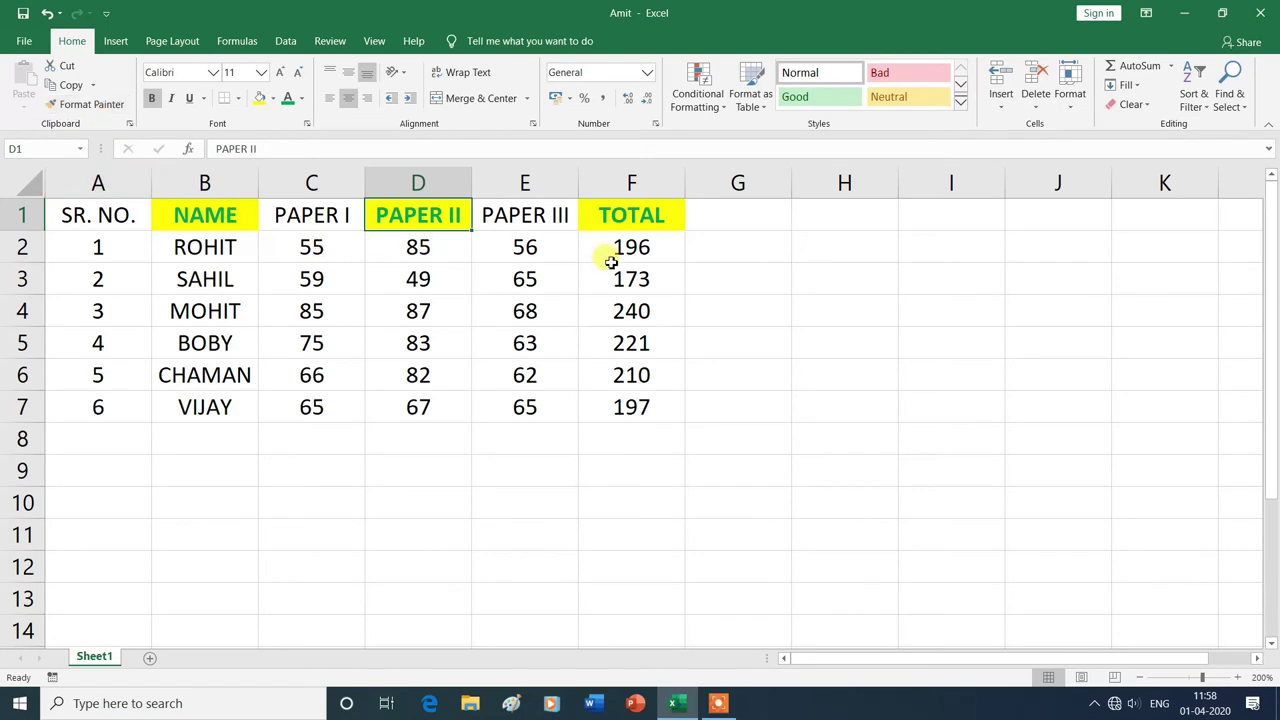
click(80, 106)
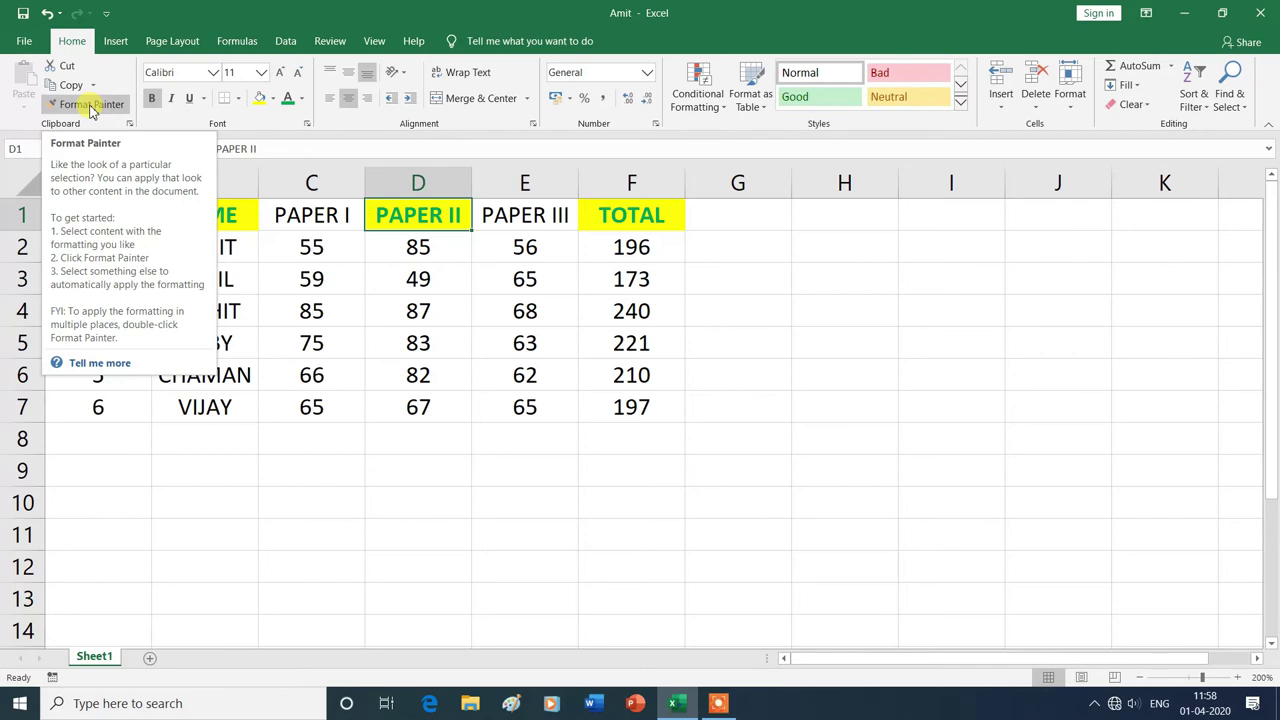
Apply PAPER II's formatting to B4, D5, E3 and F7 with a locked Format Painter
click(90, 106)
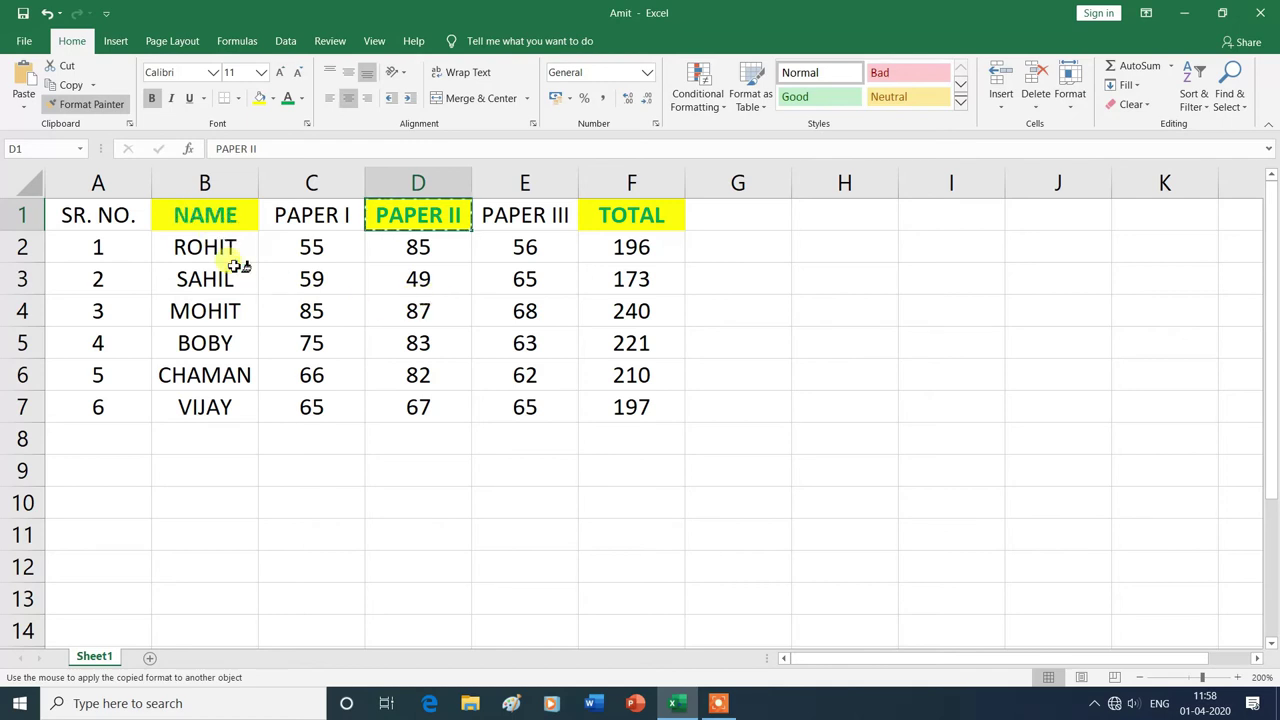
click(198, 311)
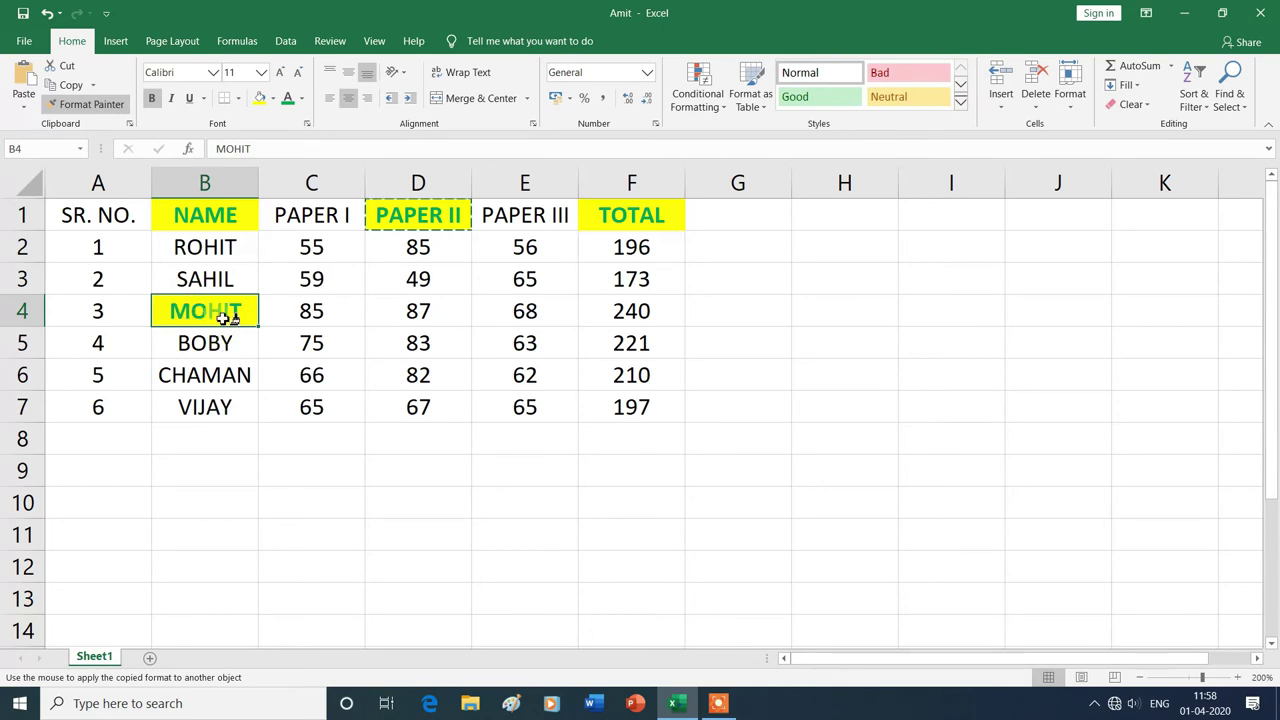
click(421, 342)
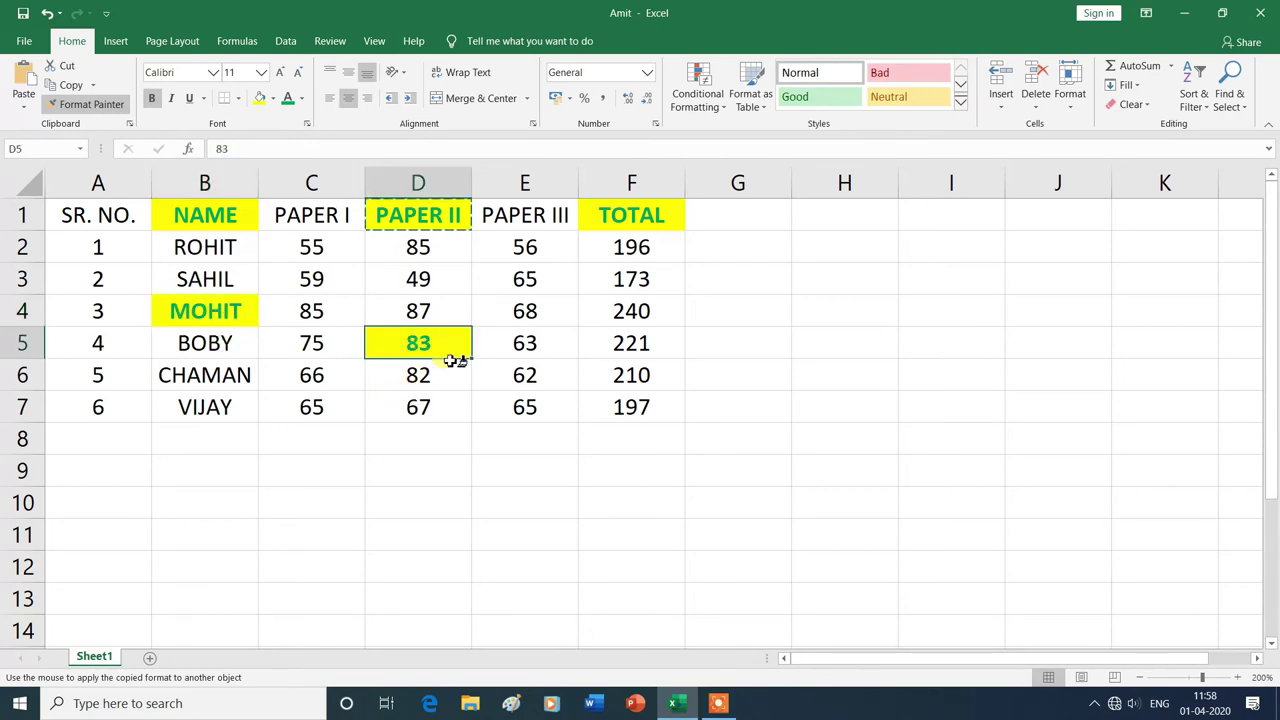
click(556, 283)
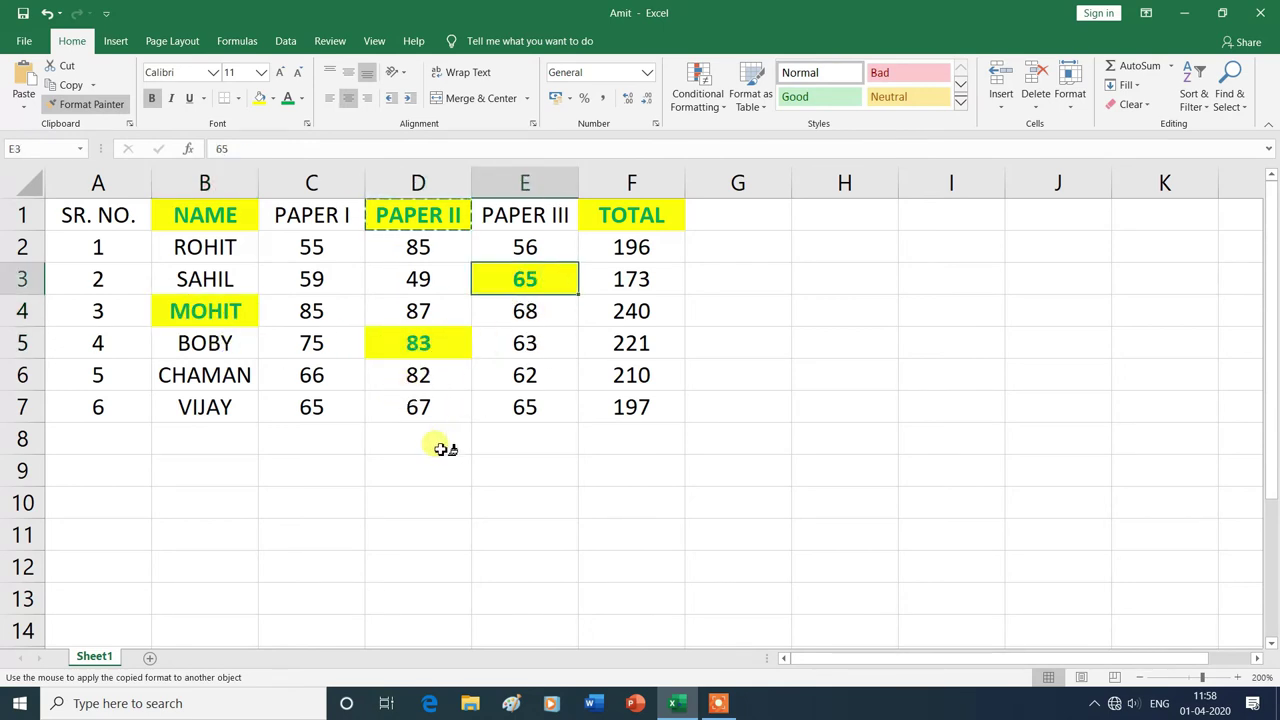
click(631, 405)
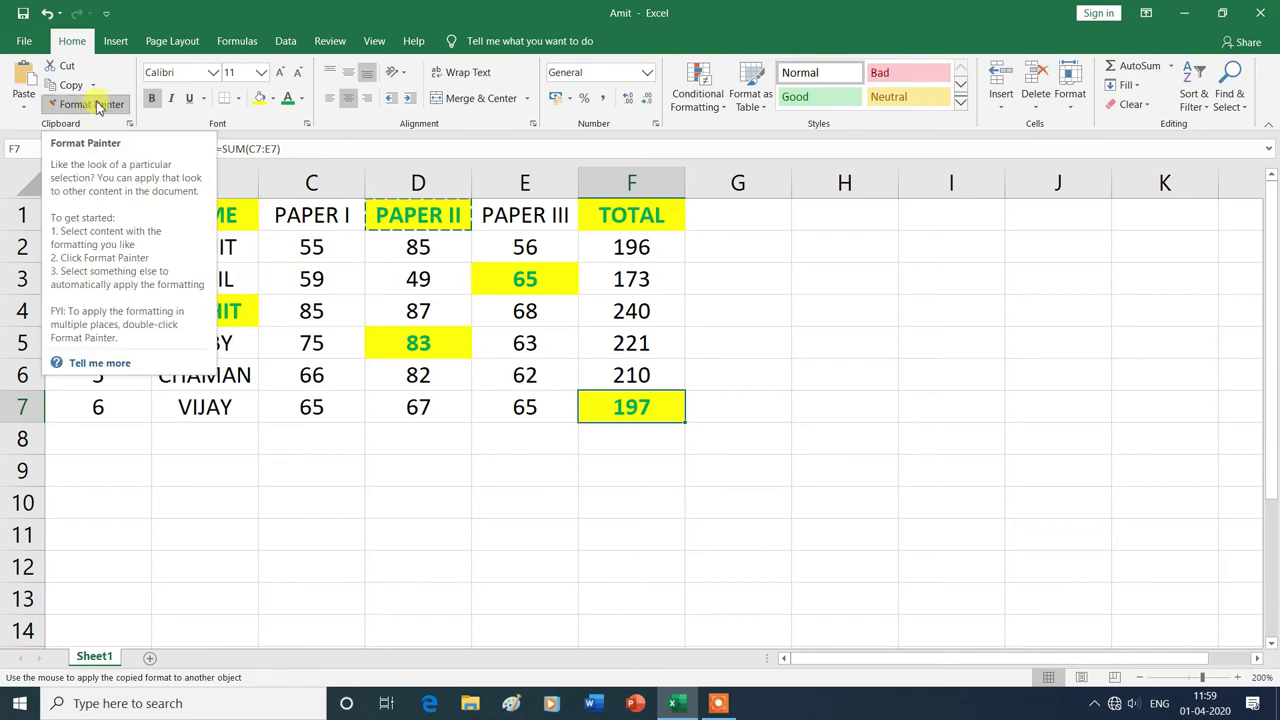
click(97, 105)
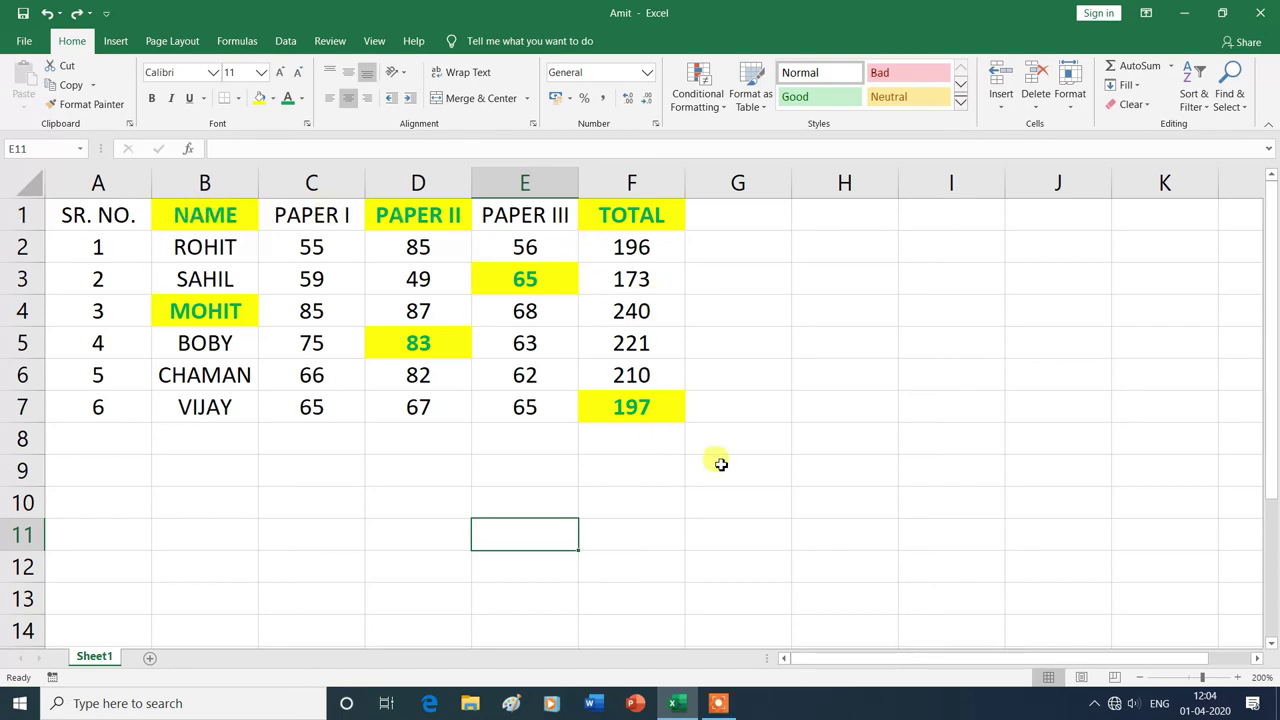
Undo the bold green-on-yellow formatting on the headings and highlighted cells
key(ctrl+z)
key(ctrl+z)
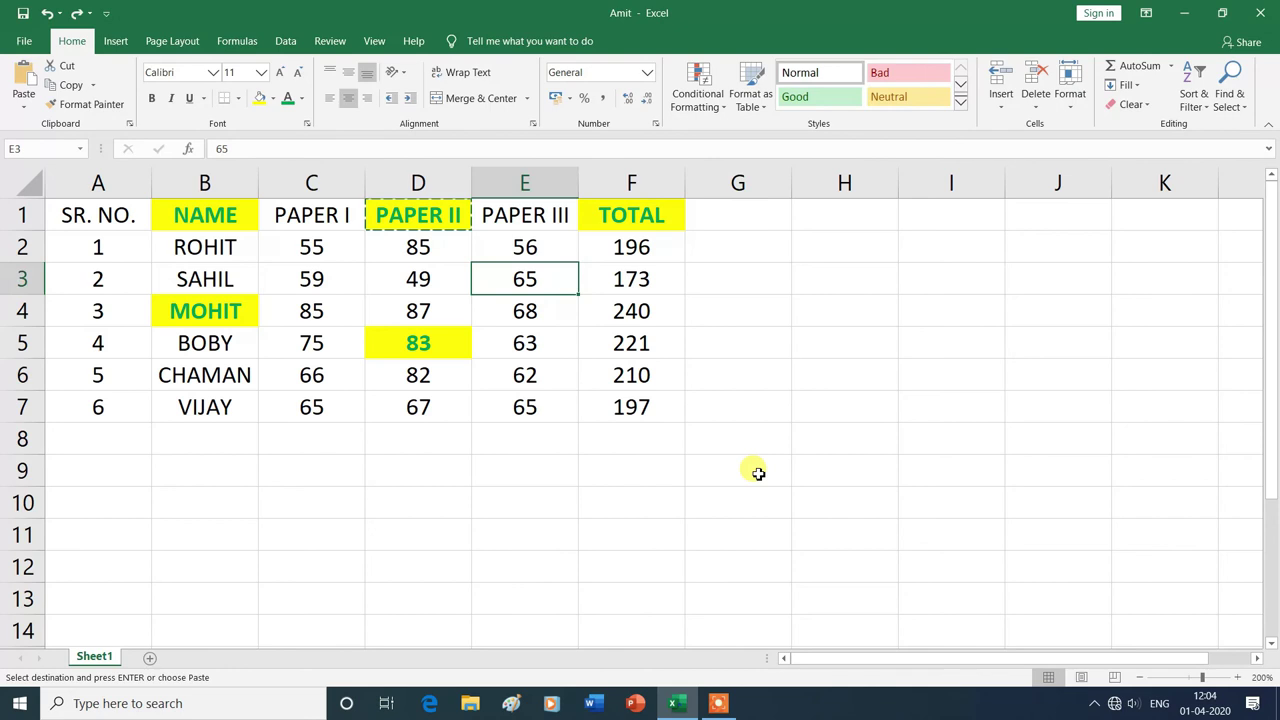
key(ctrl+z)
key(ctrl+z)
key(ctrl+z)
key(ctrl+z)
key(ctrl+z)
key(ctrl+z)
click(758, 473)
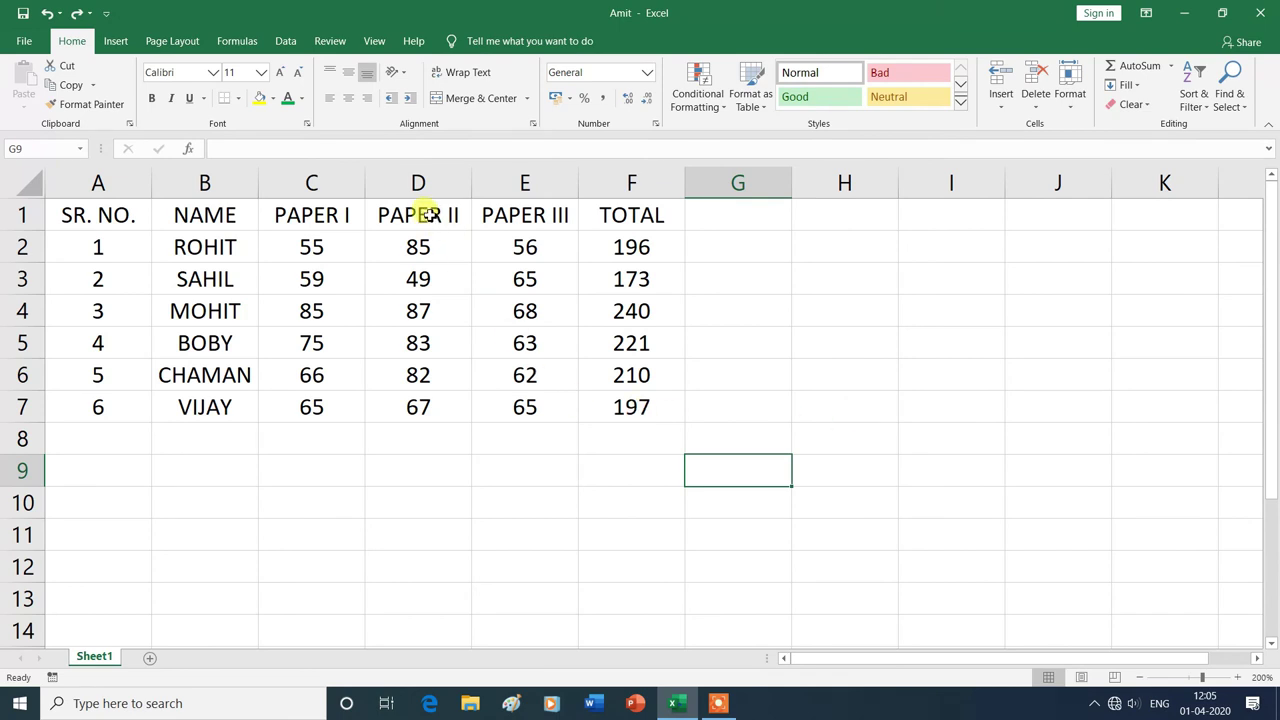
Cut the PAPER II column D1:D7 and paste it at H1
drag(428, 214, 420, 402)
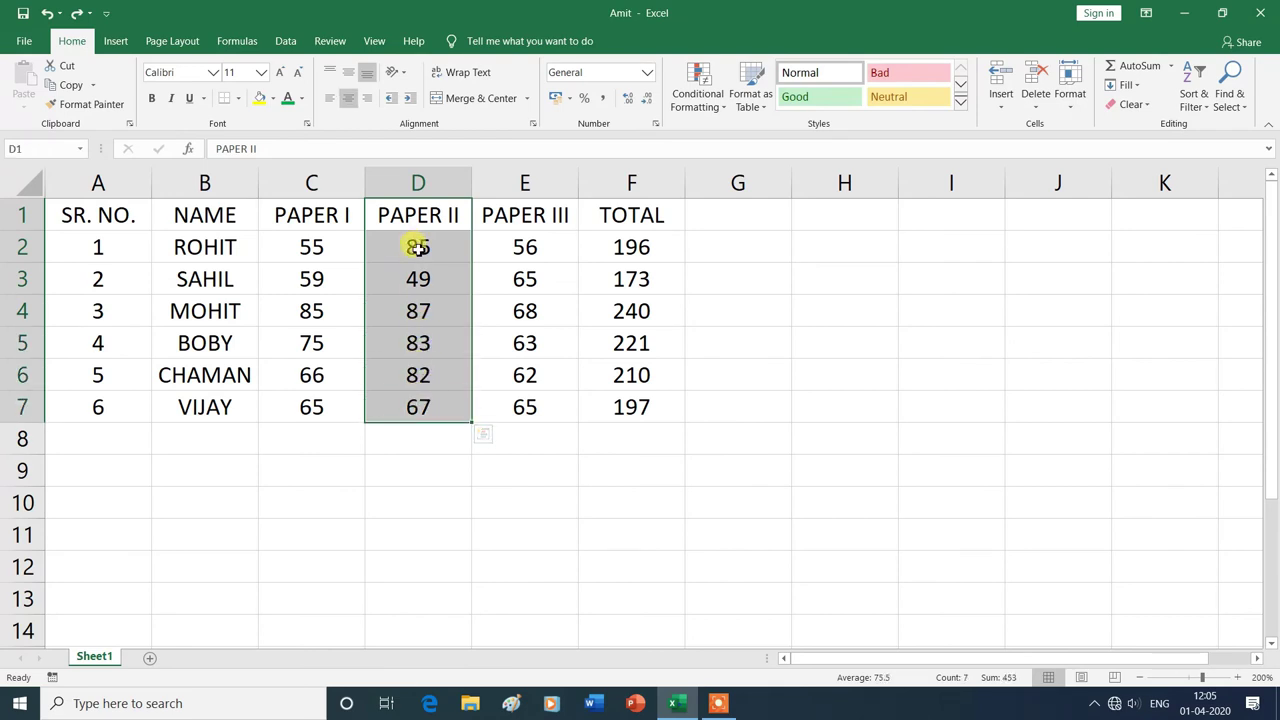
click(62, 66)
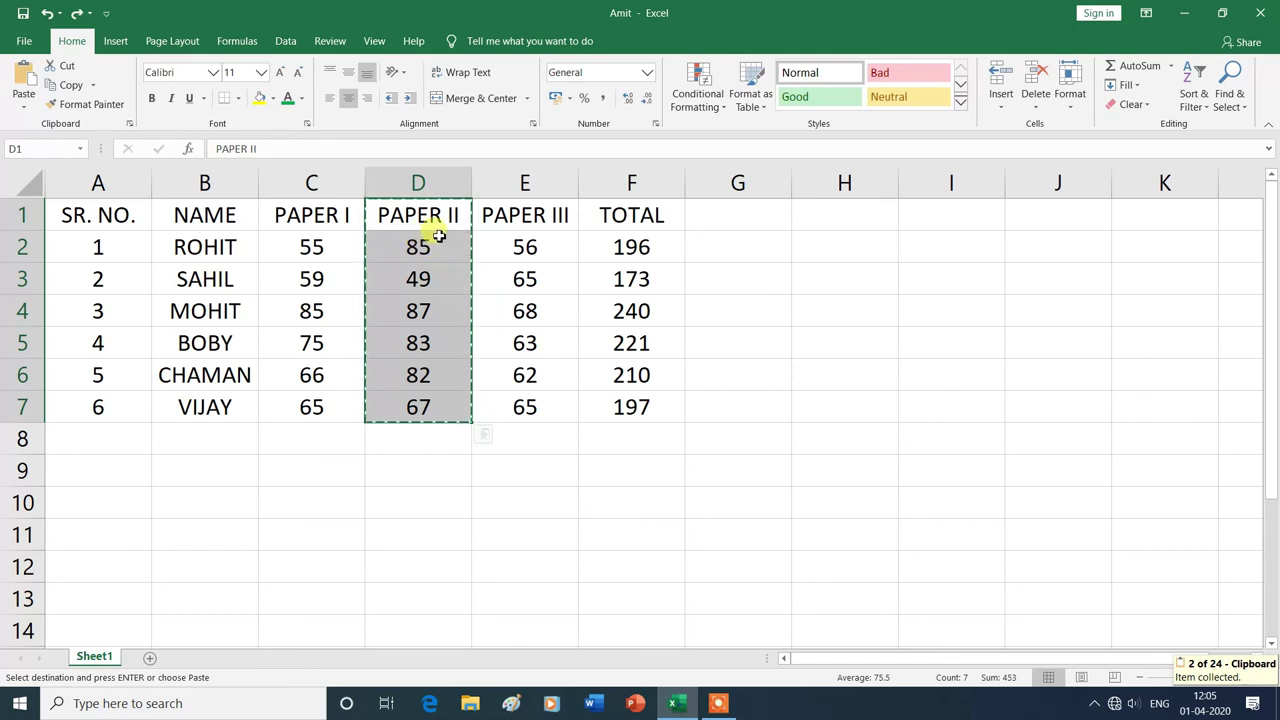
click(839, 217)
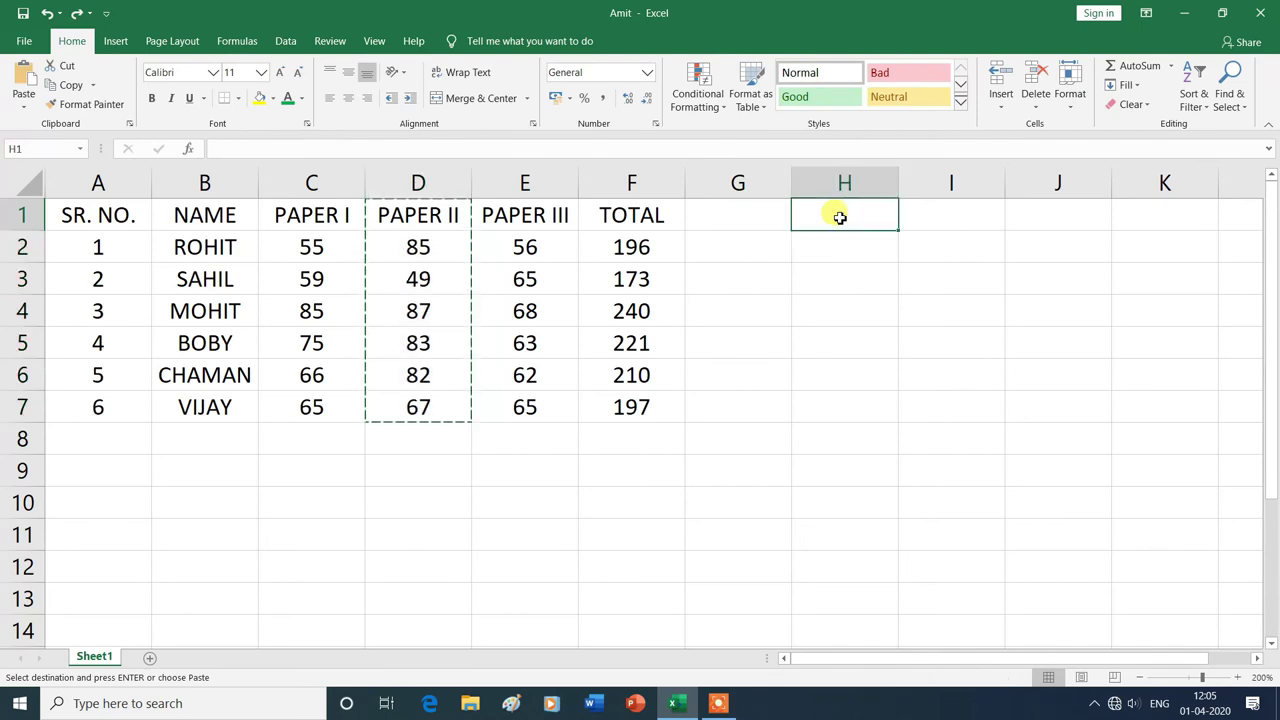
click(23, 82)
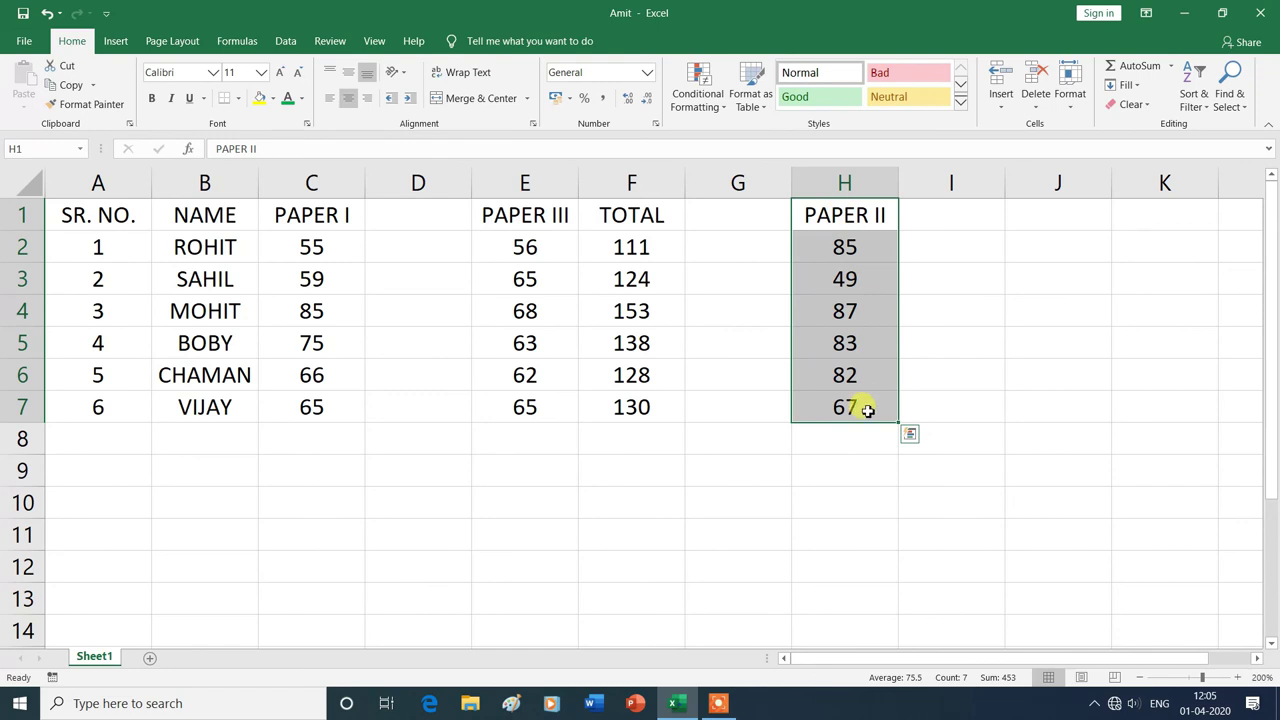
click(961, 372)
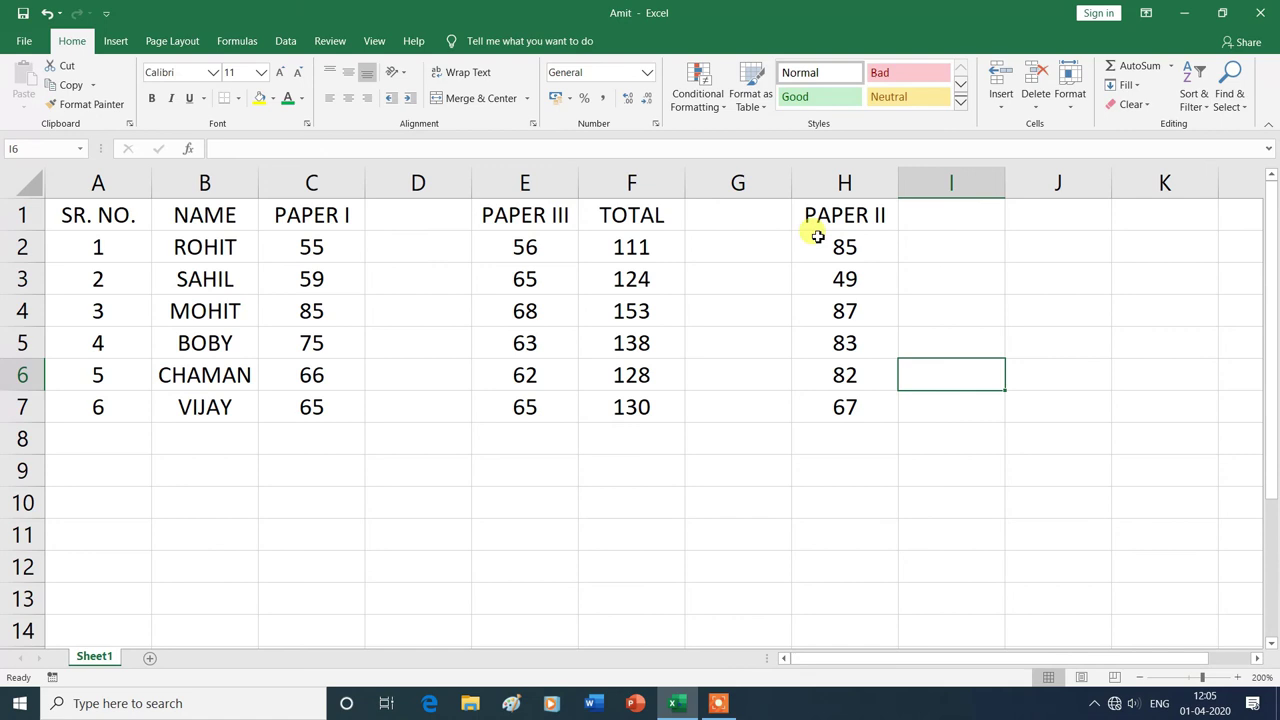
drag(846, 214, 857, 403)
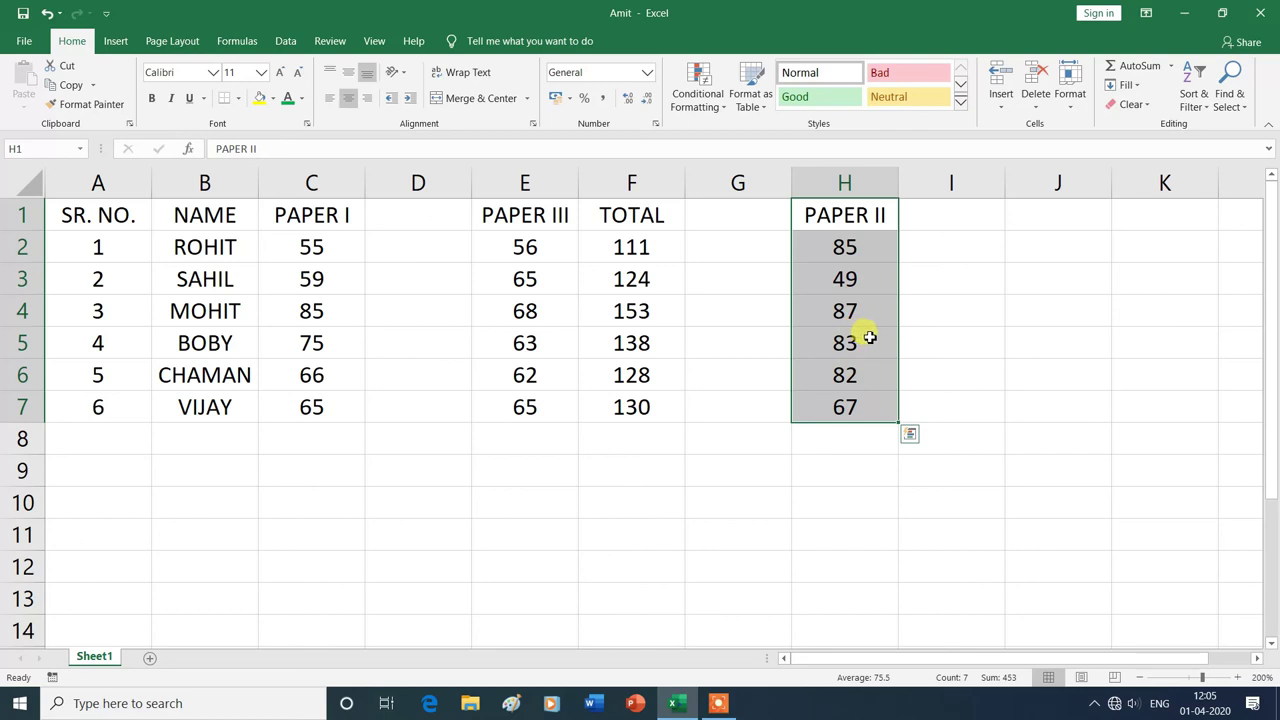
Copy the PAPER II marks from H1:H7 and paste them into D1, restoring TOTAL to 196–197
click(76, 88)
click(76, 88)
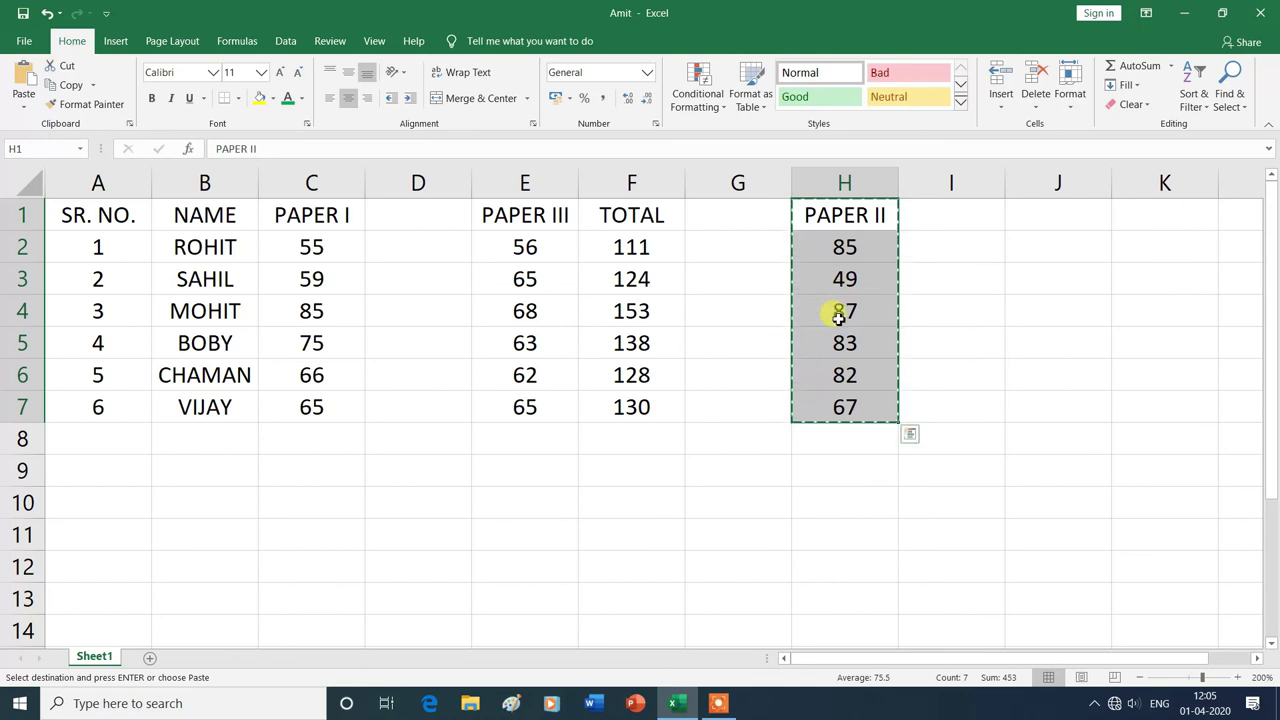
click(414, 217)
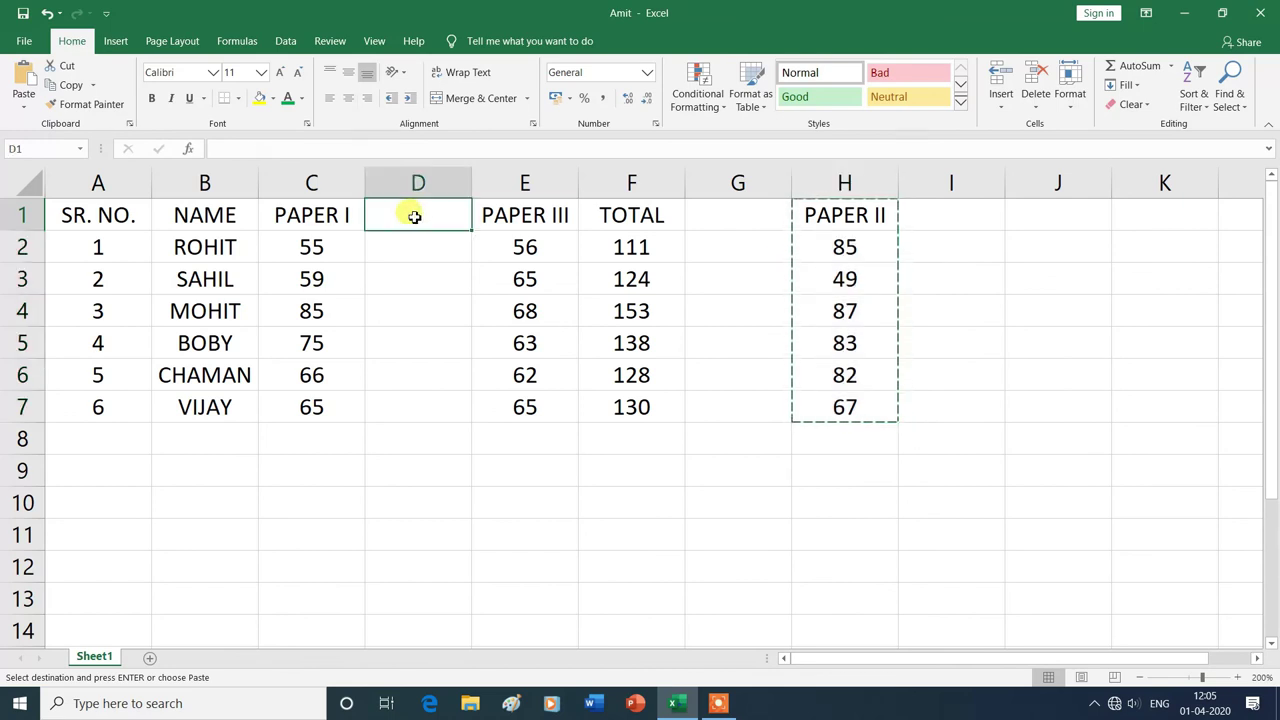
click(22, 75)
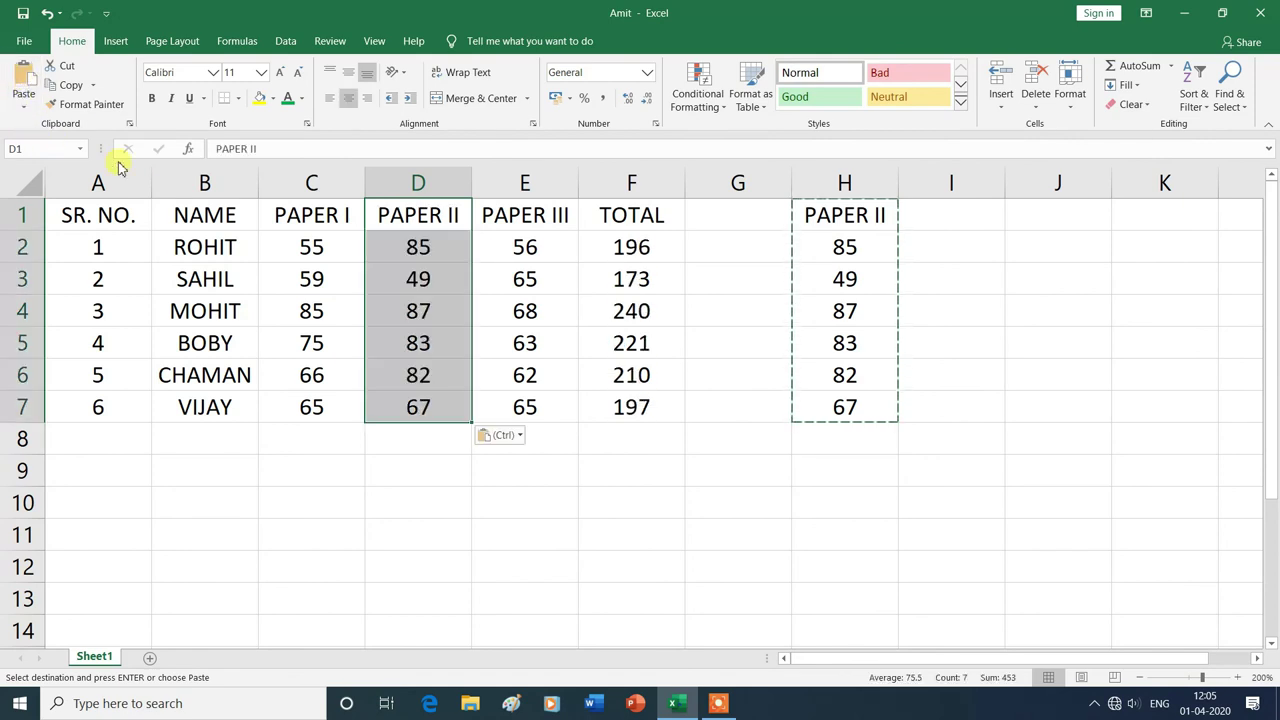
click(423, 457)
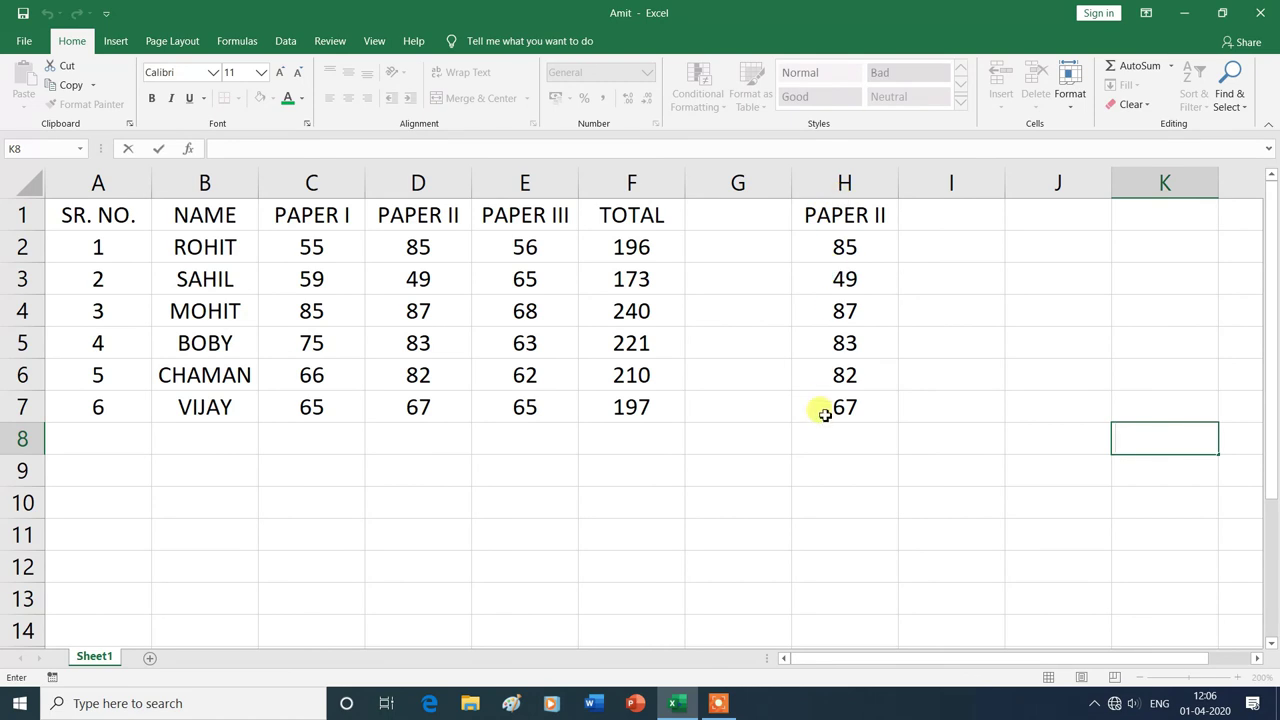